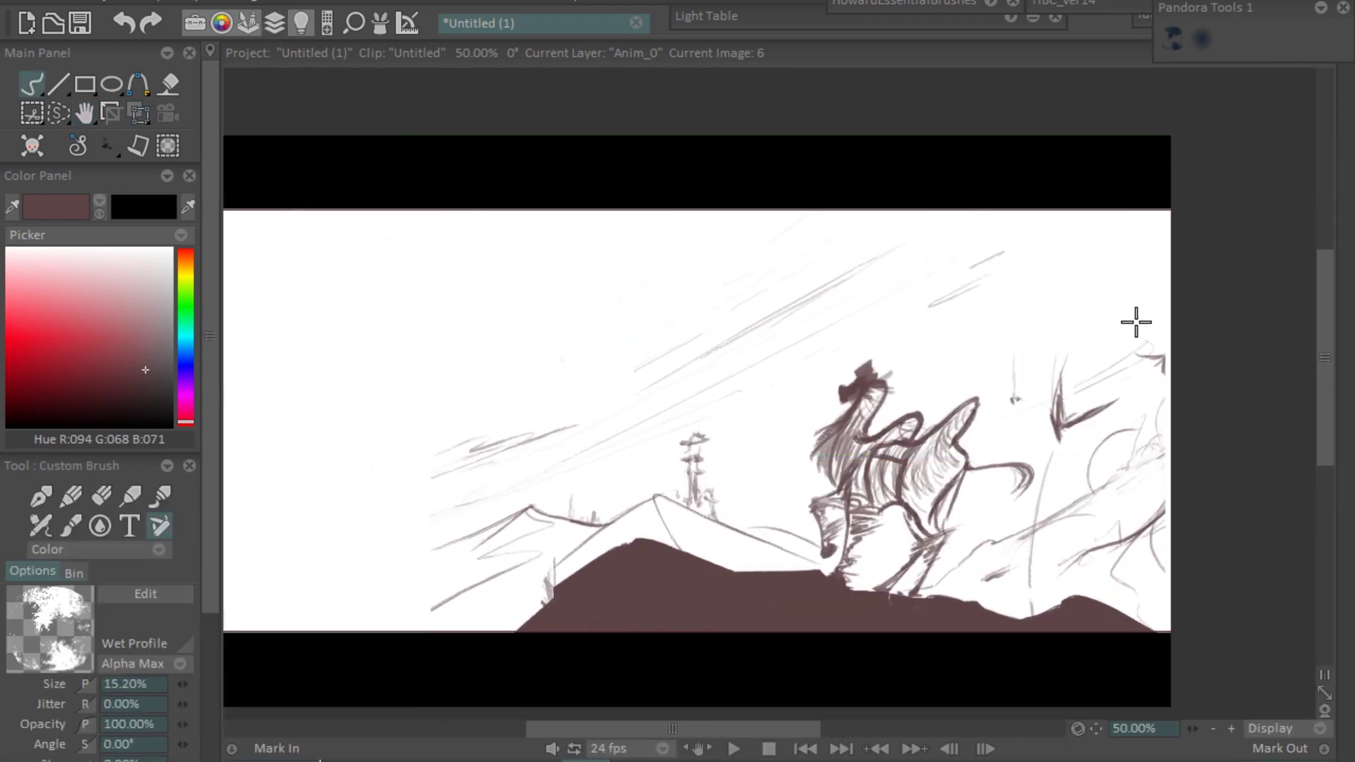
# Erase stray lines along the brown hill's left slope and add grass strokes along the hill.
pyautogui.press('e')
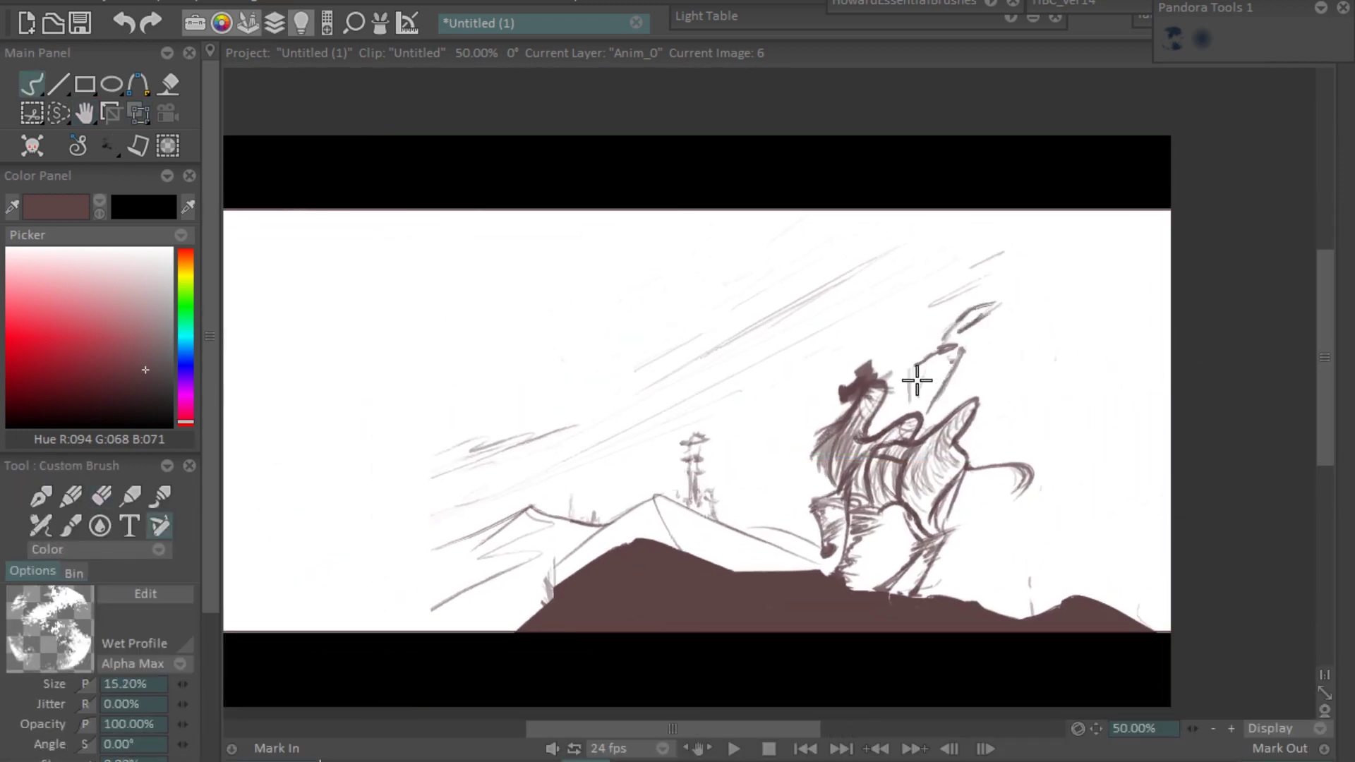
pyautogui.moveTo(961, 359); pyautogui.dragTo(1046, 351)
pyautogui.moveTo(699, 438)
pyautogui.mouseDown()
pyautogui.moveTo(729, 475)
pyautogui.moveTo(812, 522)
pyautogui.mouseUp()
pyautogui.moveTo(565, 565); pyautogui.dragTo(499, 577)
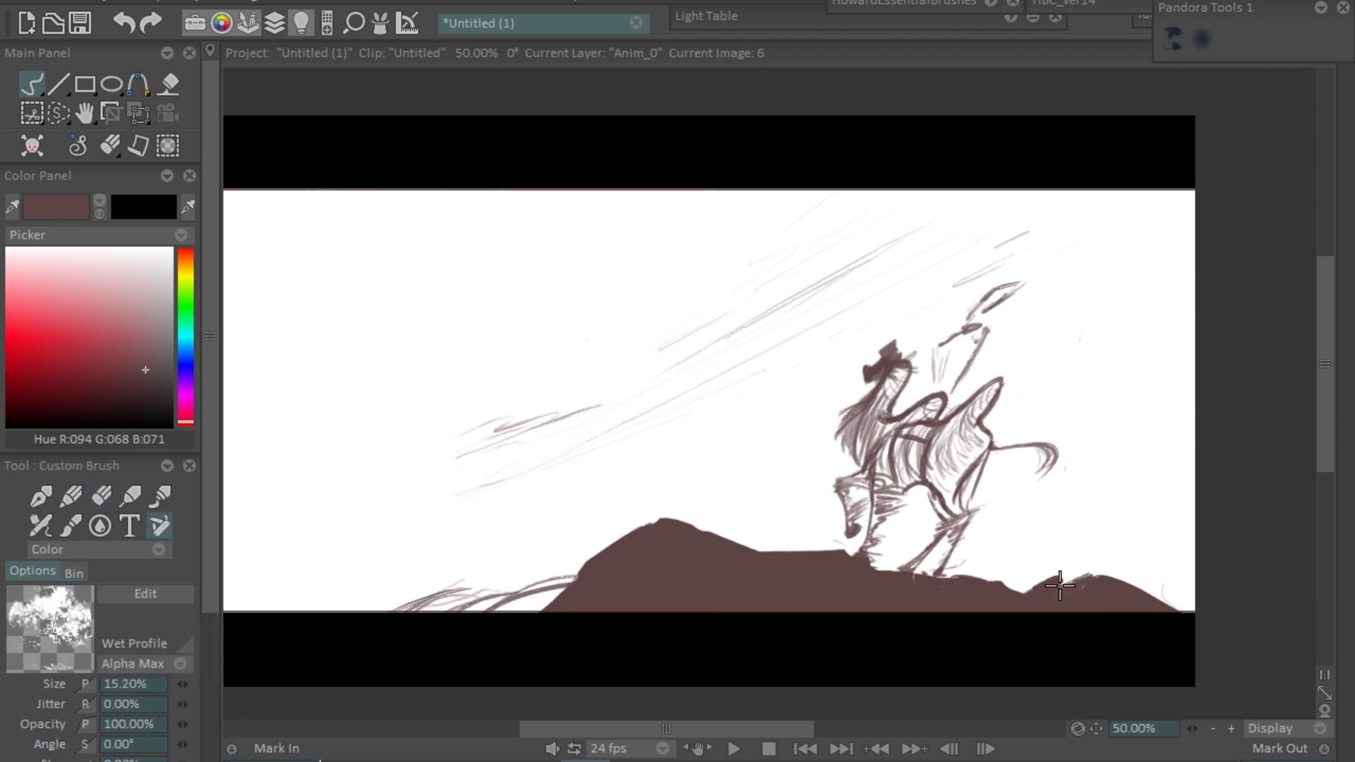
pyautogui.moveTo(663, 526)
pyautogui.mouseDown()
pyautogui.moveTo(705, 615)
pyautogui.moveTo(684, 550)
pyautogui.moveTo(538, 578)
pyautogui.mouseUp()
pyautogui.press('b')
pyautogui.moveTo(974, 608); pyautogui.dragTo(1094, 518)
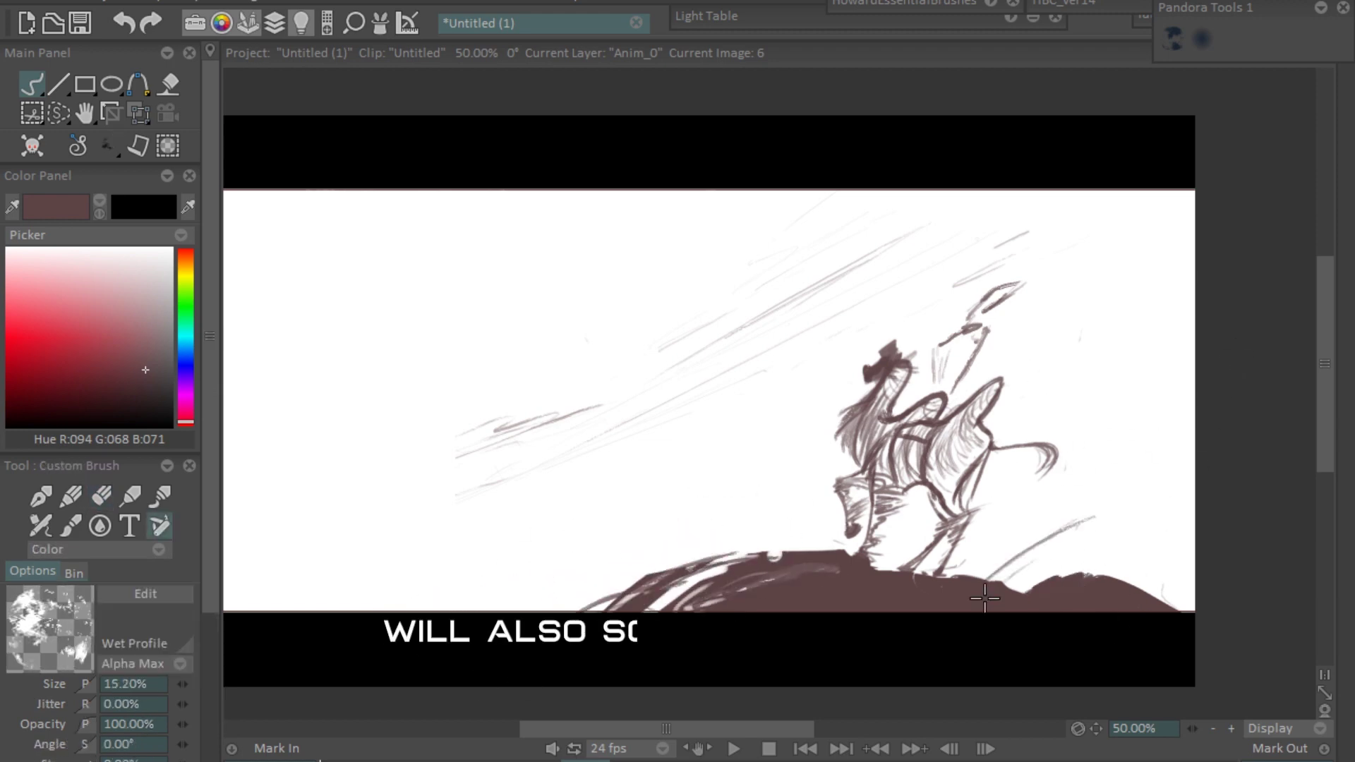
pyautogui.moveTo(600, 607); pyautogui.dragTo(748, 498)
pyautogui.moveTo(1102, 565); pyautogui.dragTo(1178, 488)
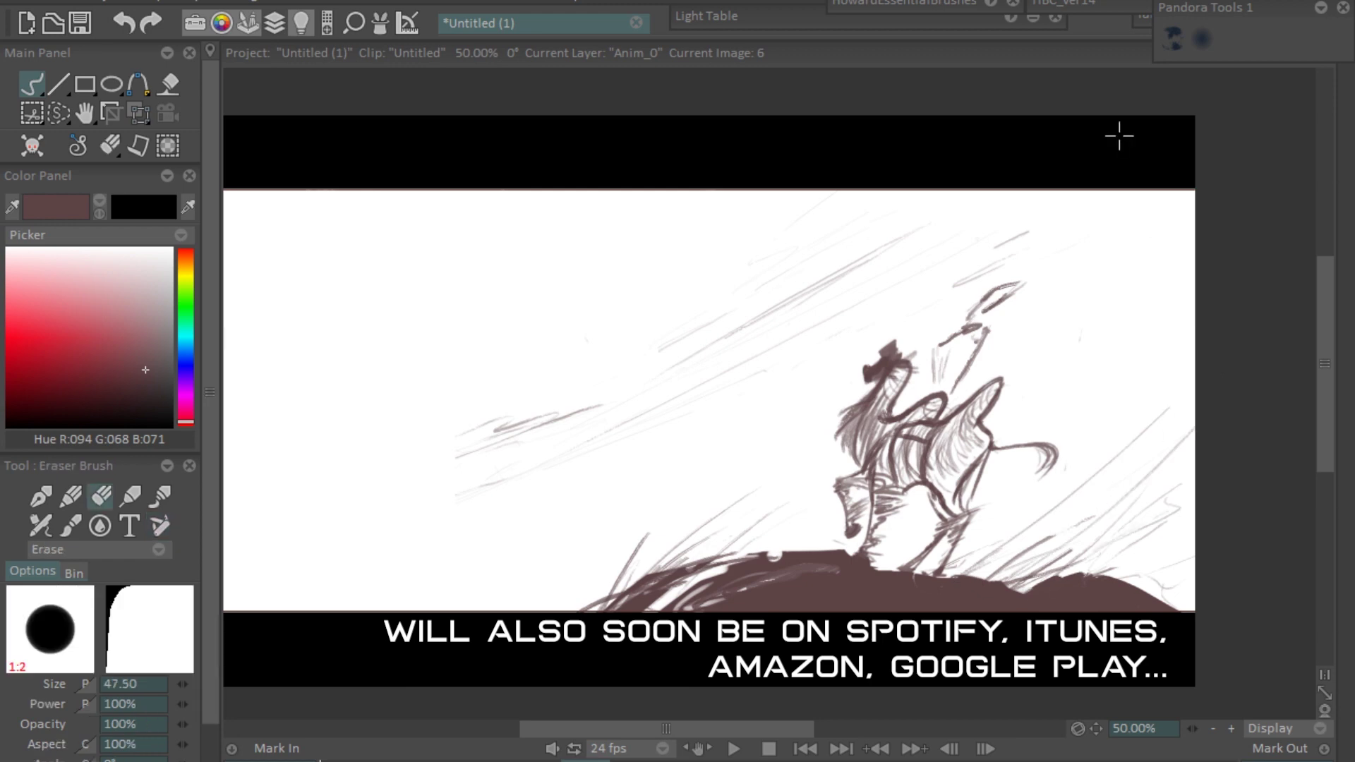
pyautogui.moveTo(849, 417)
pyautogui.mouseDown()
pyautogui.moveTo(868, 395)
pyautogui.moveTo(946, 417)
pyautogui.mouseUp()
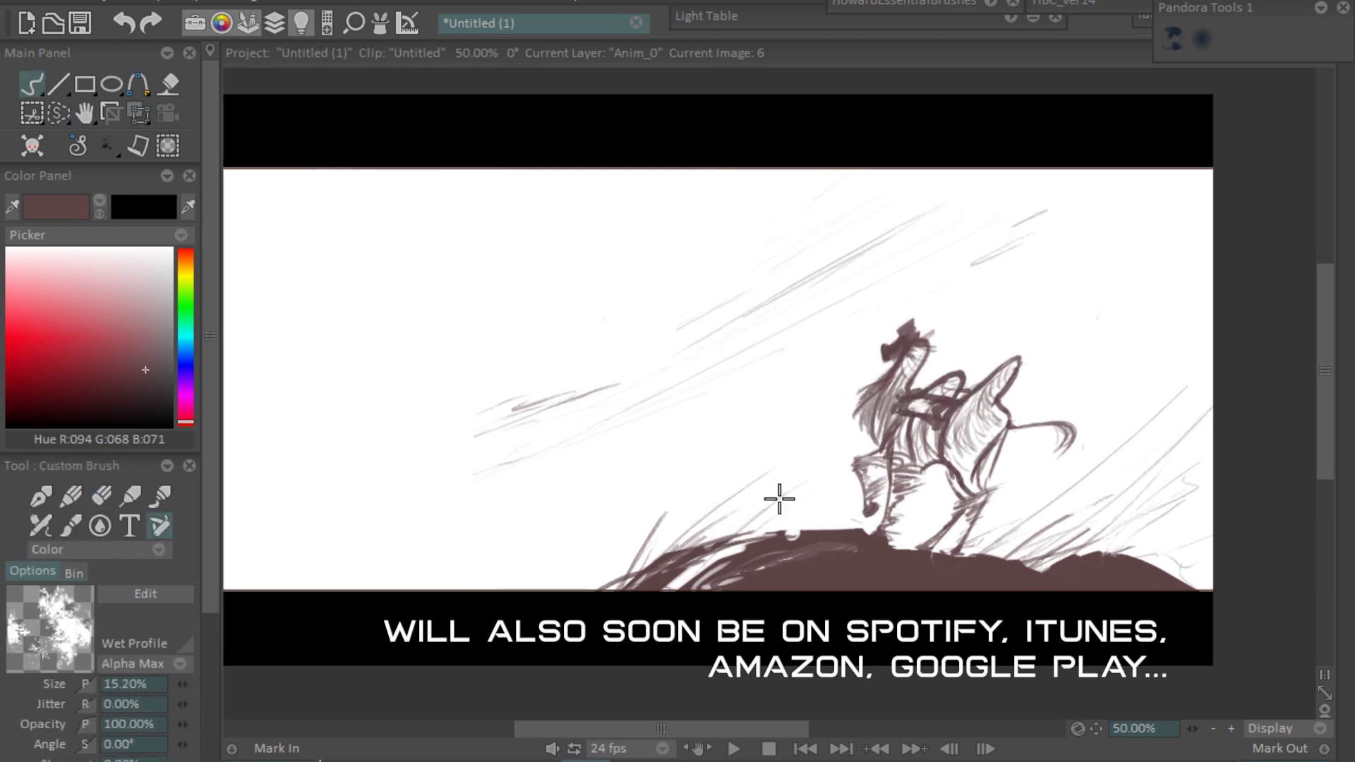
# Sketch a second figure with head, body, legs and an arm reaching toward the rider.
pyautogui.moveTo(770, 397)
pyautogui.mouseDown()
pyautogui.moveTo(787, 413)
pyautogui.moveTo(678, 415)
pyautogui.mouseUp()
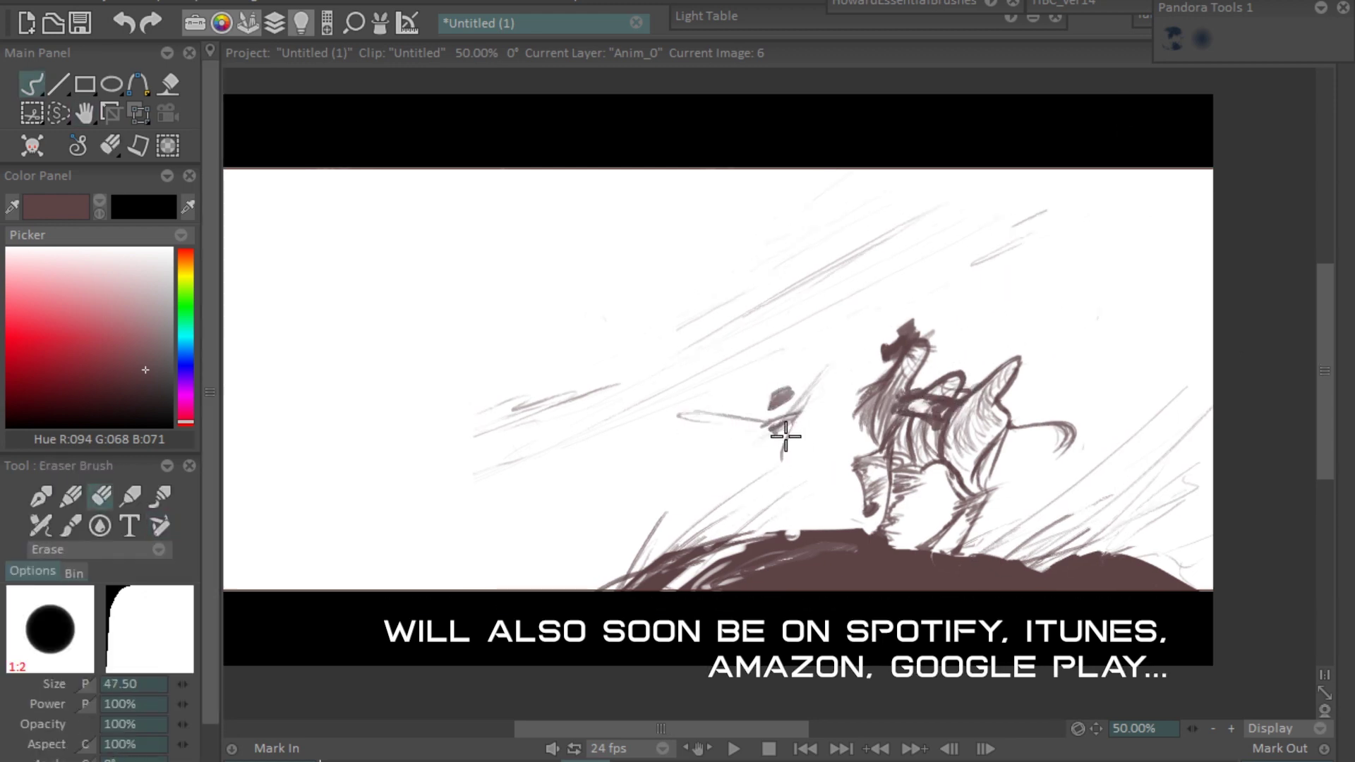
pyautogui.moveTo(790, 428); pyautogui.dragTo(875, 392)
pyautogui.moveTo(886, 332); pyautogui.dragTo(893, 340)
pyautogui.moveTo(759, 459); pyautogui.dragTo(753, 474)
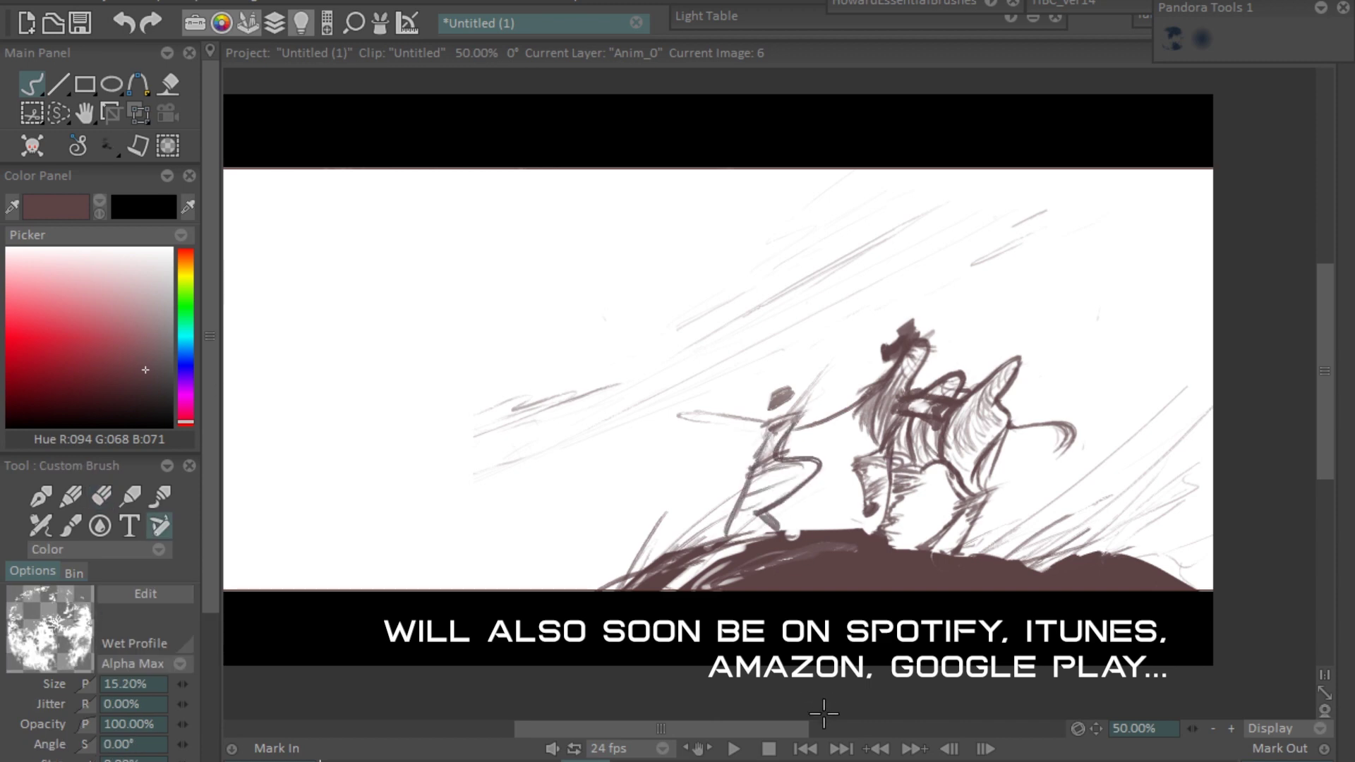
# Draw several long sweeping wind curves across the left side of the sketch.
pyautogui.moveTo(498, 489); pyautogui.dragTo(466, 587)
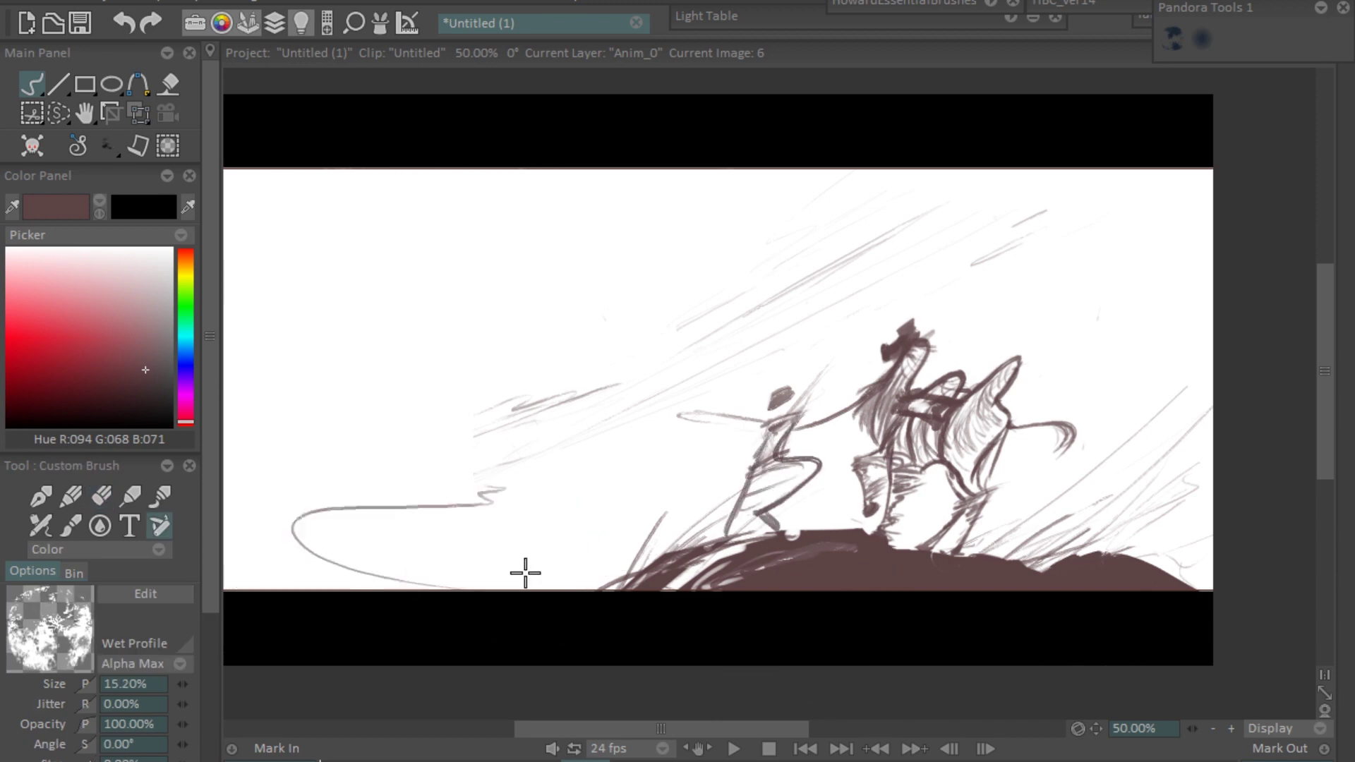
pyautogui.moveTo(248, 417); pyautogui.dragTo(442, 589)
pyautogui.moveTo(240, 466); pyautogui.dragTo(409, 493)
pyautogui.moveTo(254, 381); pyautogui.dragTo(562, 451)
pyautogui.press('e')
pyautogui.moveTo(508, 487)
pyautogui.mouseDown()
pyautogui.moveTo(706, 399)
pyautogui.moveTo(678, 415)
pyautogui.mouseUp()
pyautogui.press('b')
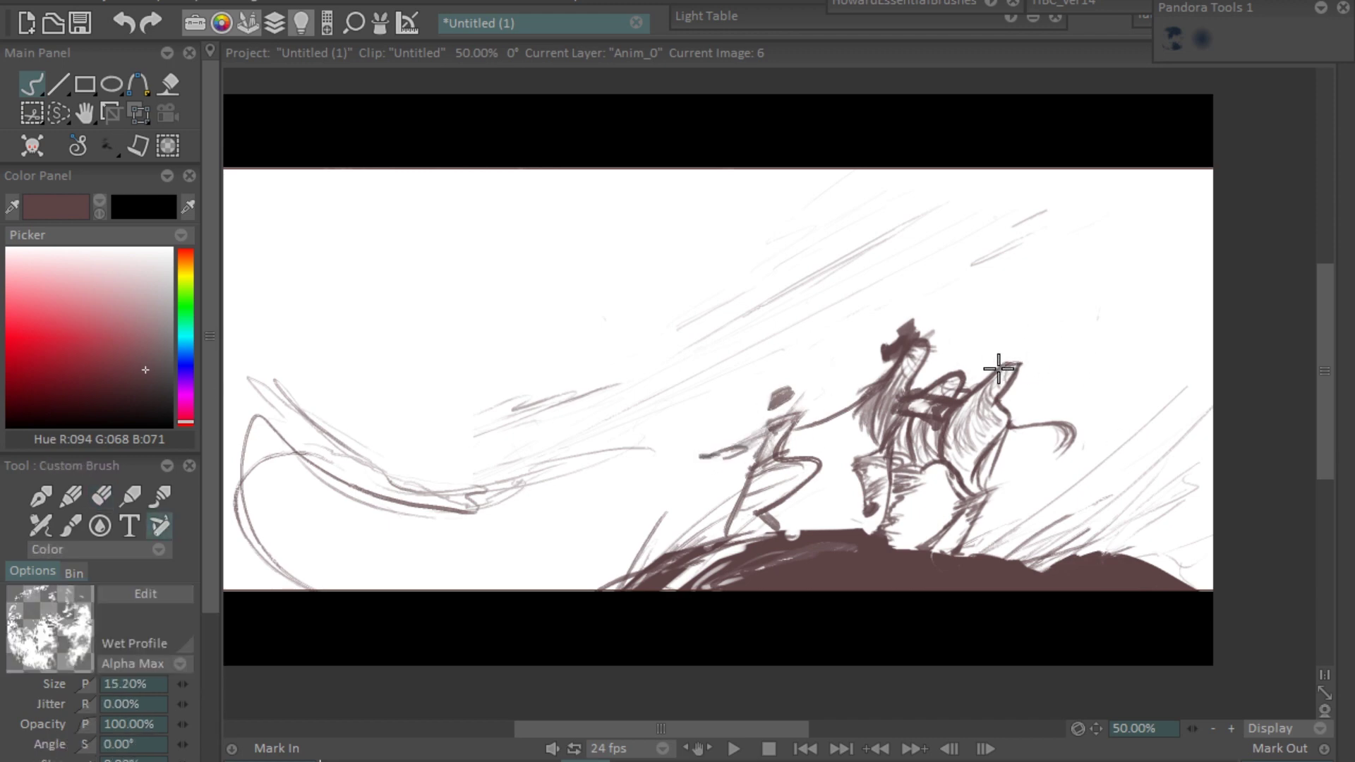
pyautogui.moveTo(1121, 447); pyautogui.dragTo(996, 446)
pyautogui.press('b')
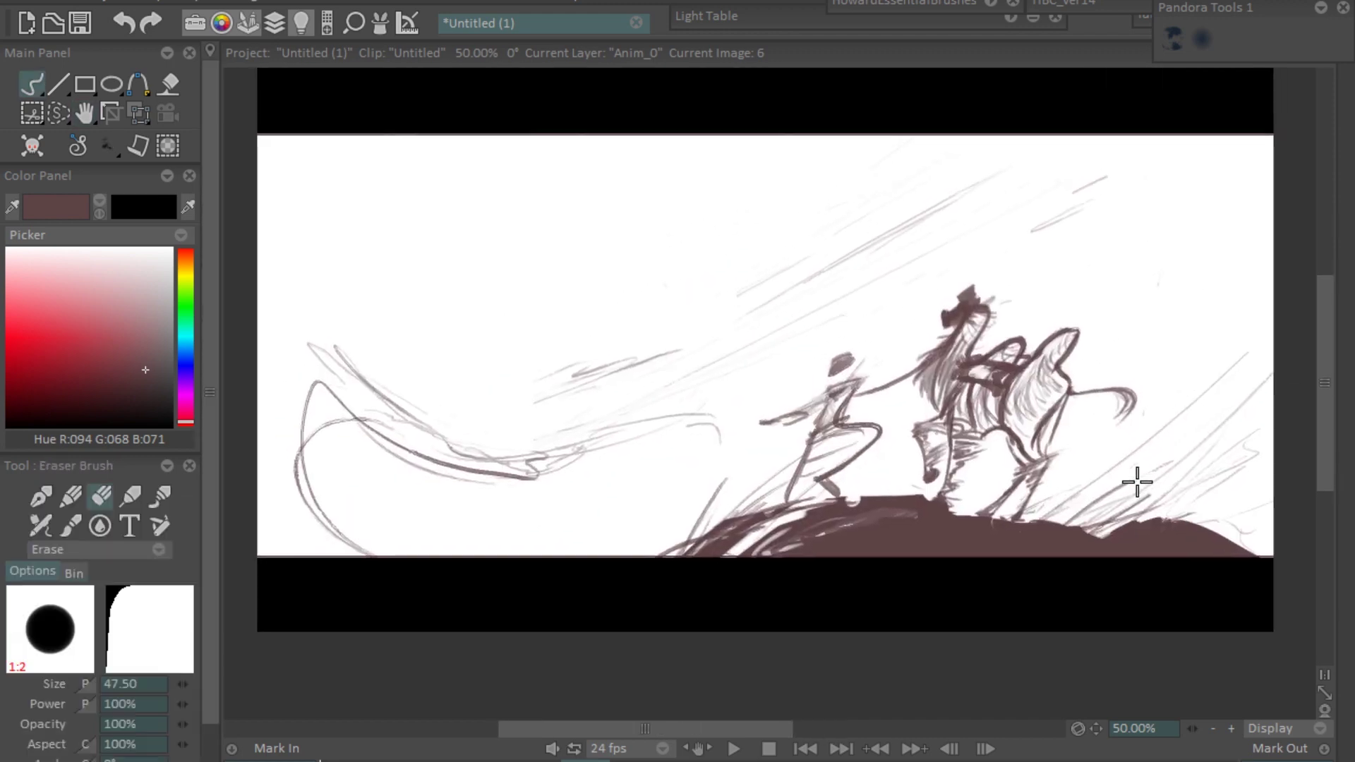
pyautogui.moveTo(423, 501)
pyautogui.mouseDown()
pyautogui.moveTo(582, 519)
pyautogui.moveTo(590, 486)
pyautogui.mouseUp()
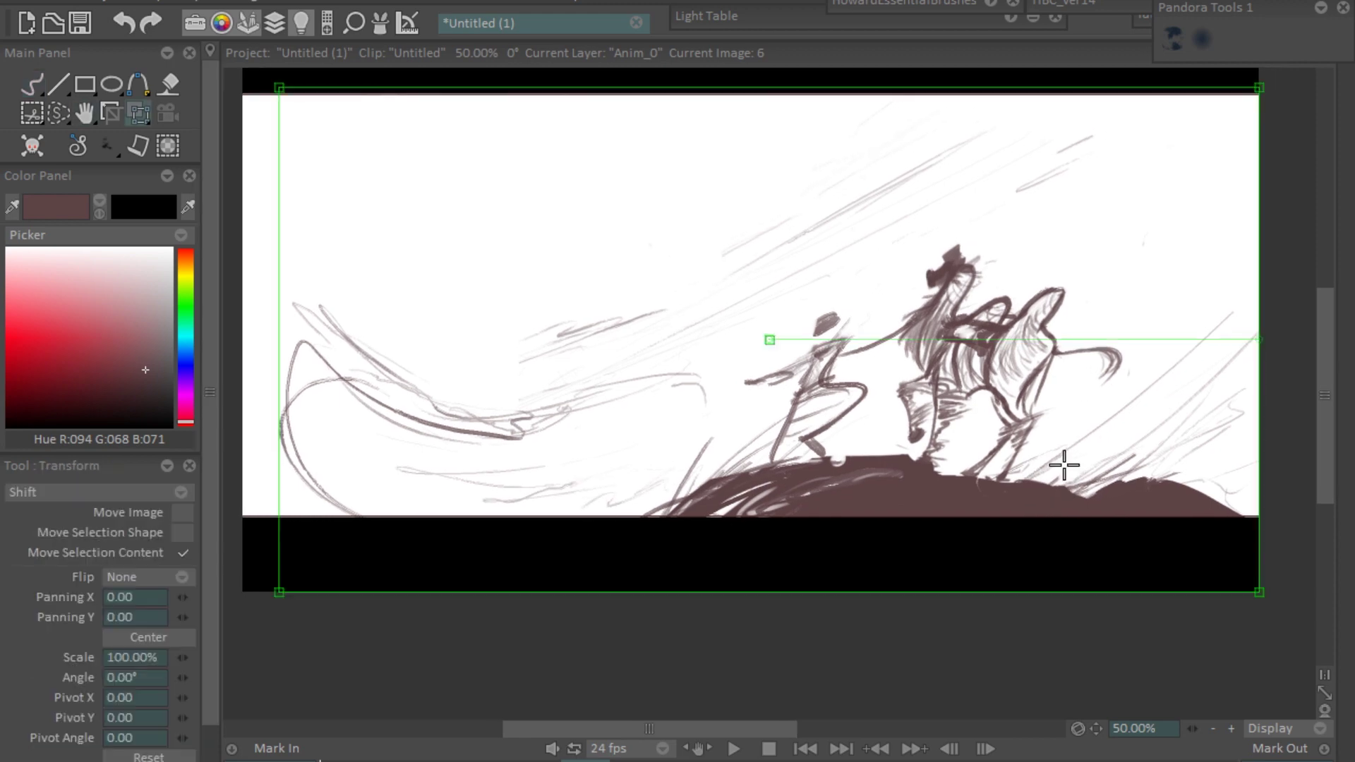
pyautogui.moveTo(1066, 463); pyautogui.dragTo(1065, 442)
# Sketch the gateway's top beam, pillars, arch frame and a small dome finial in the upper left.
pyautogui.press('e')
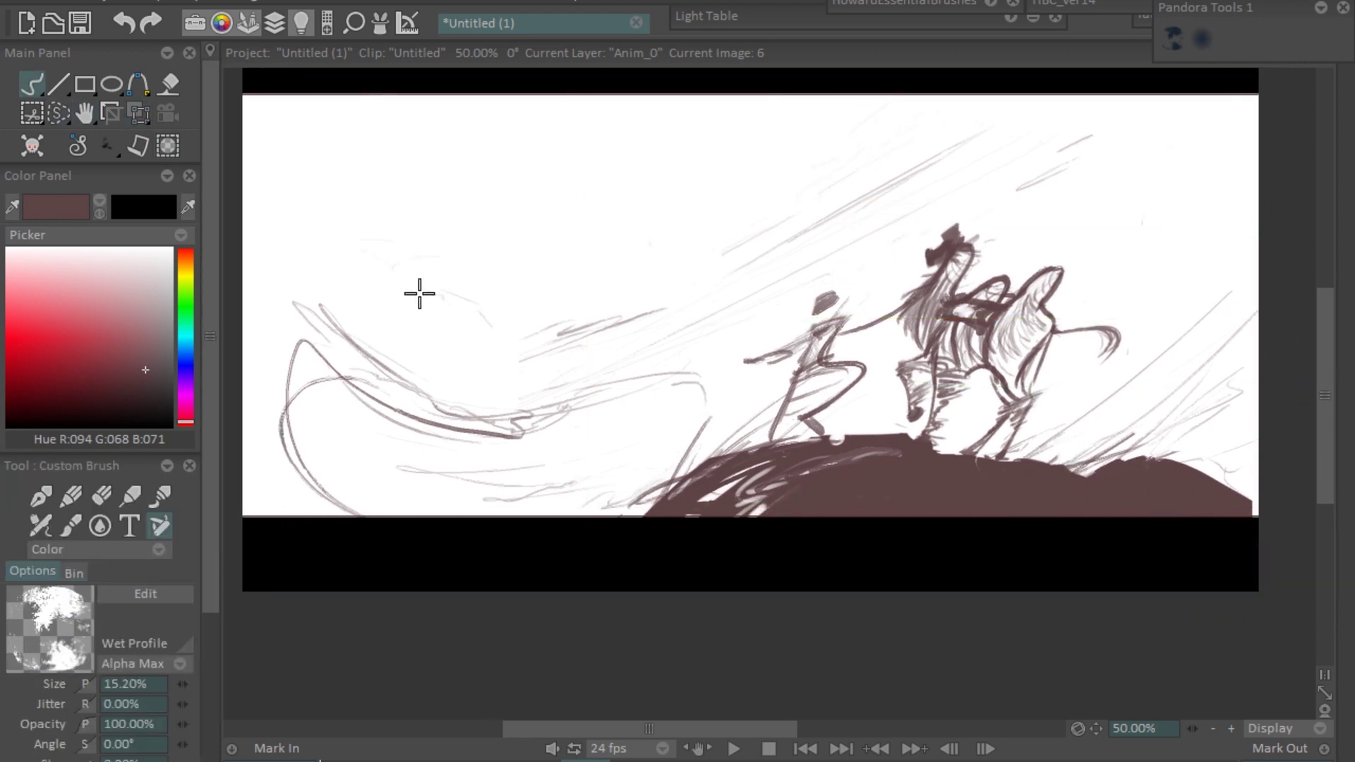
pyautogui.press('b')
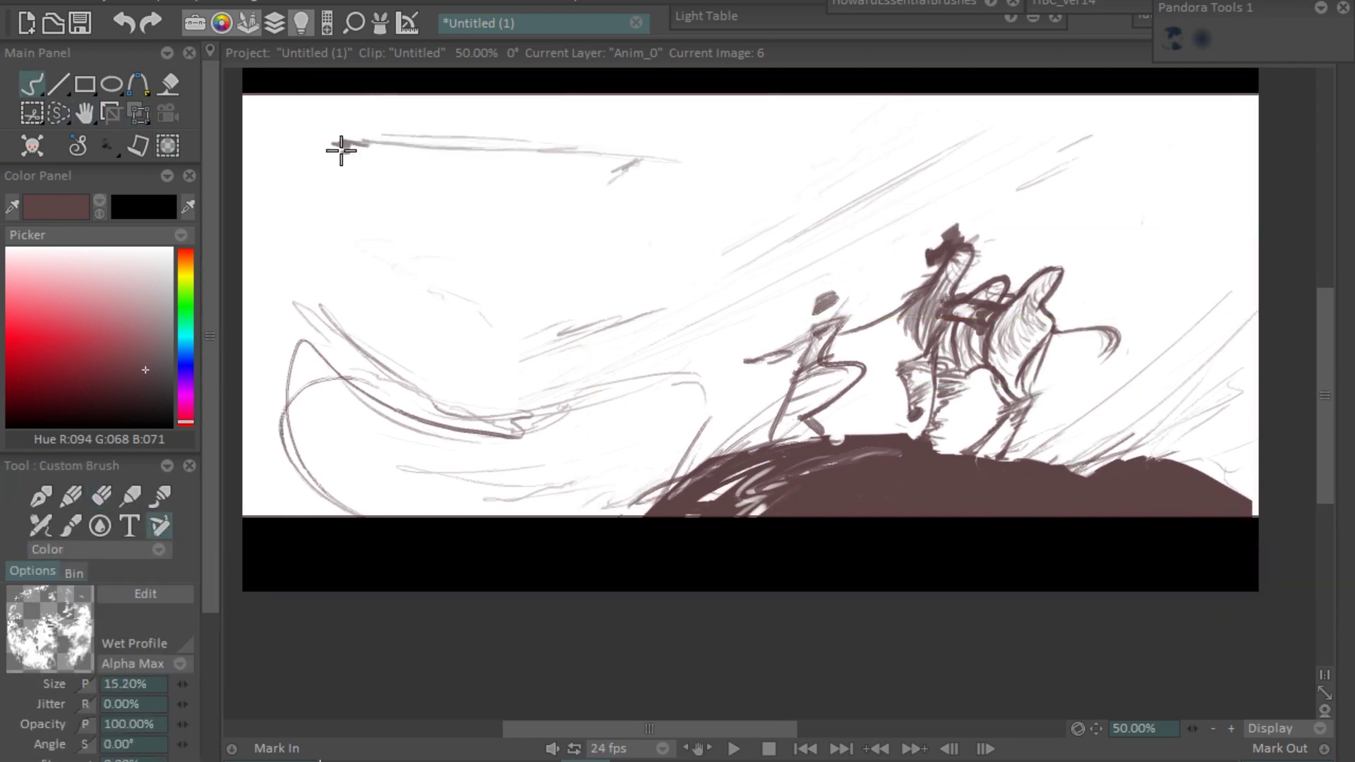
pyautogui.moveTo(314, 137); pyautogui.dragTo(635, 159)
pyautogui.moveTo(604, 180); pyautogui.dragTo(611, 297)
pyautogui.moveTo(314, 159); pyautogui.dragTo(321, 307)
pyautogui.moveTo(360, 205); pyautogui.dragTo(564, 187)
pyautogui.press('e')
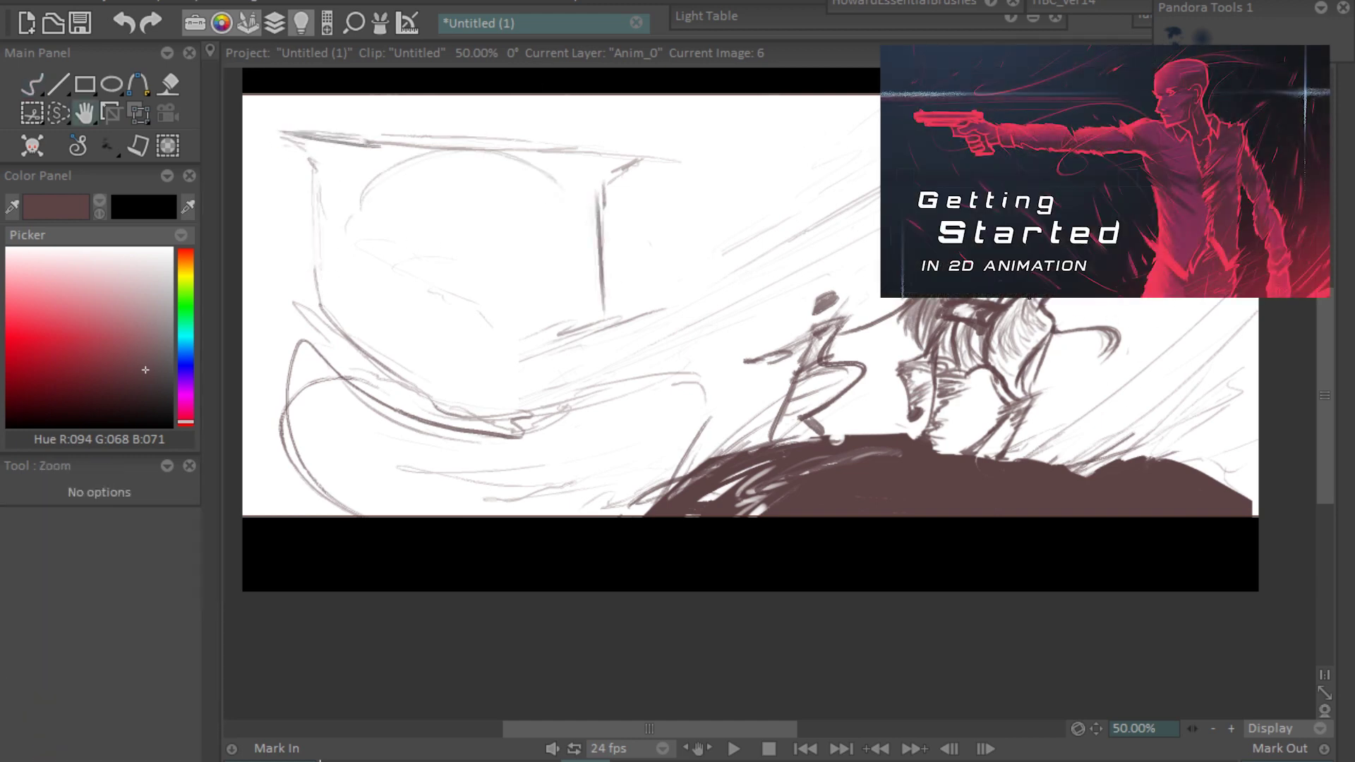
pyautogui.press('b')
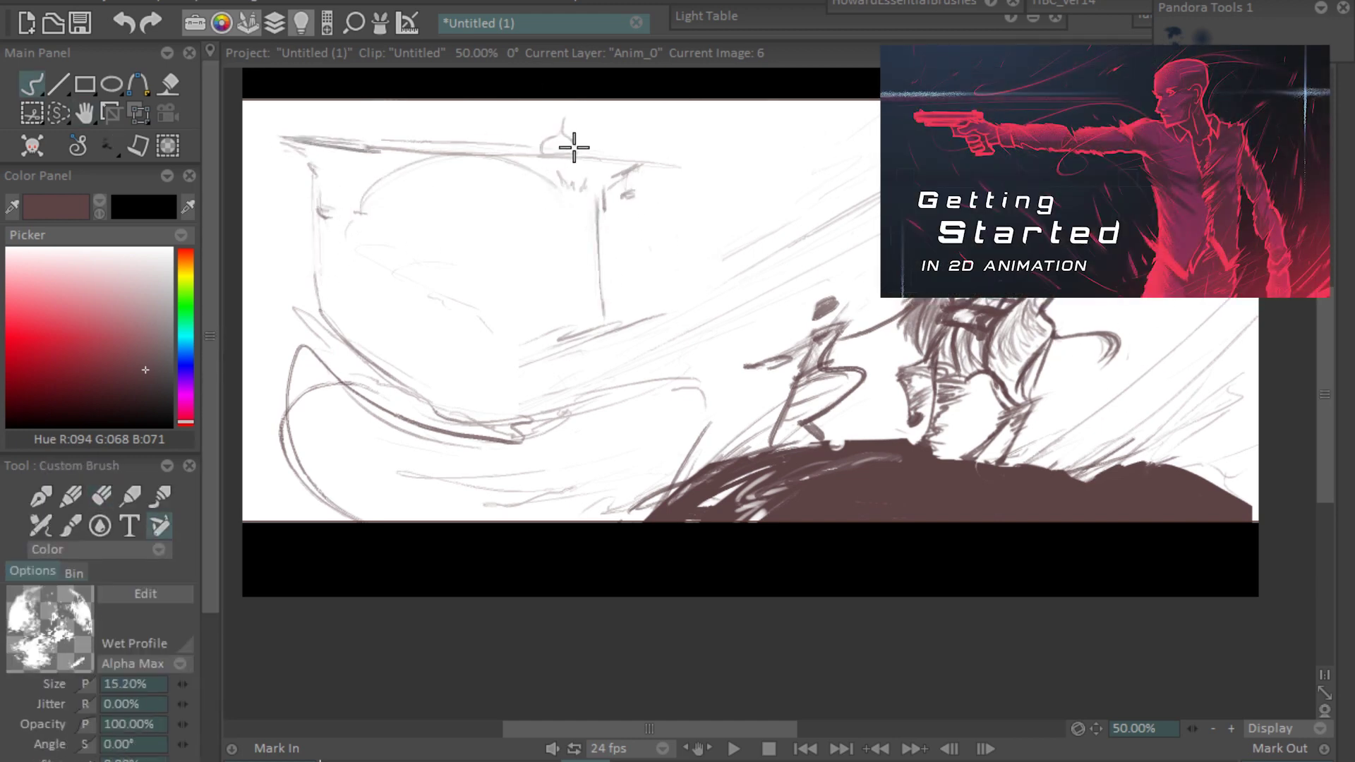
pyautogui.moveTo(385, 107); pyautogui.dragTo(370, 144)
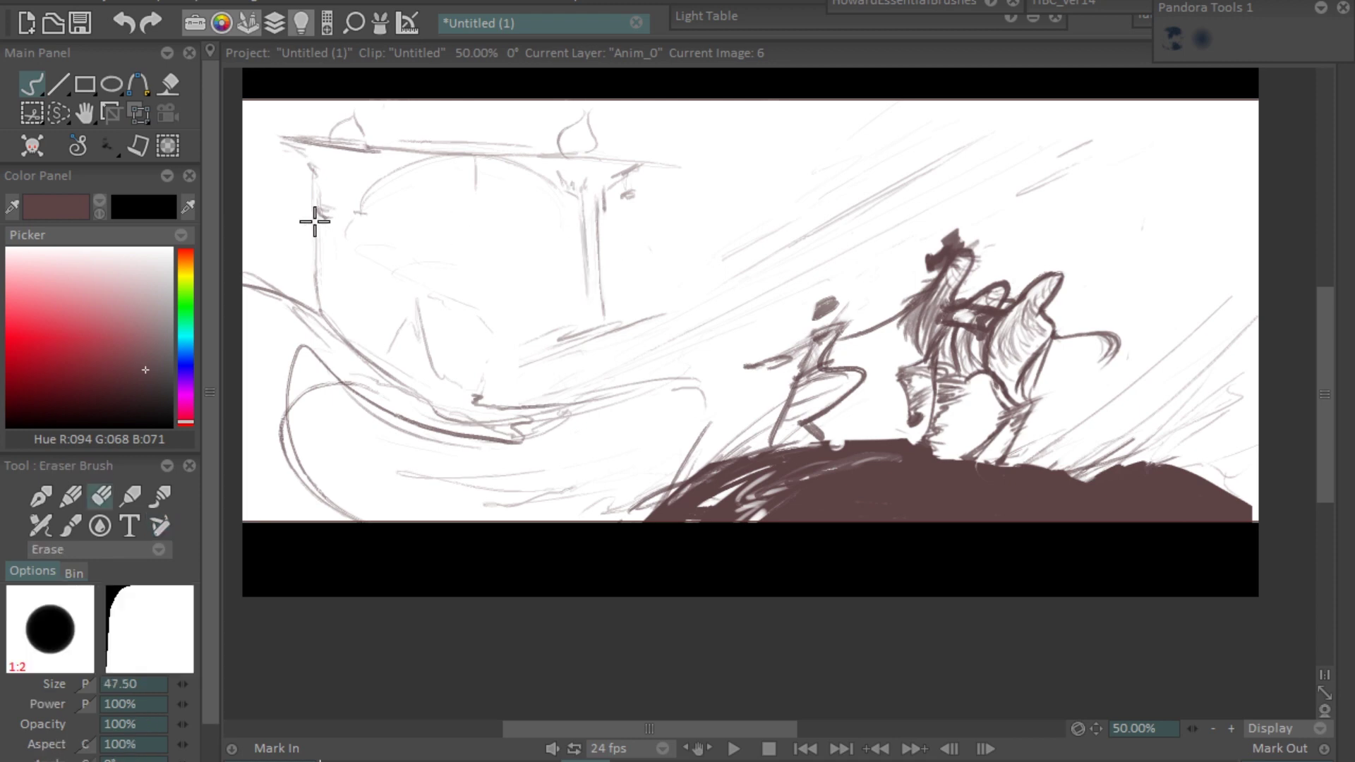
pyautogui.moveTo(333, 302); pyautogui.dragTo(339, 220)
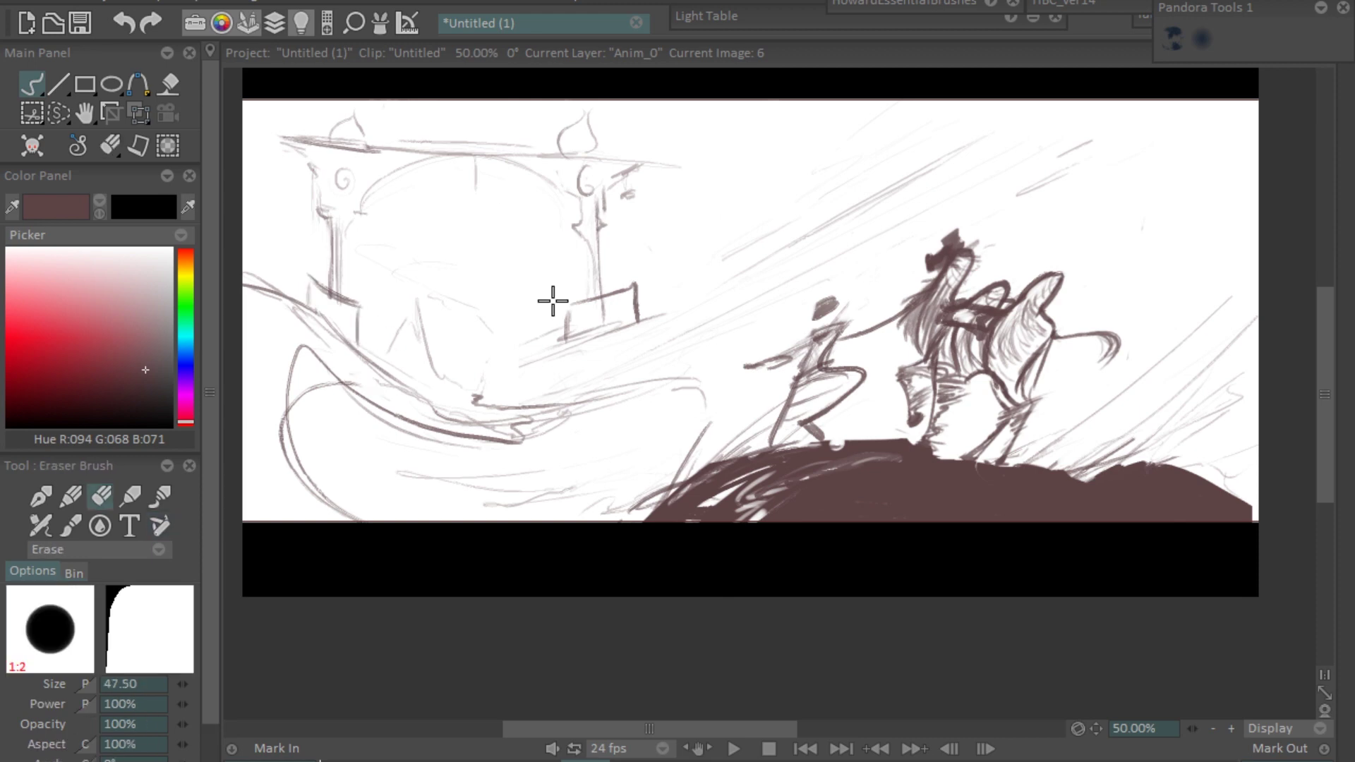
# Add curling wind lines in the sky along the right edge.
pyautogui.moveTo(905, 168); pyautogui.dragTo(681, 293)
pyautogui.hotkey('ctrl', 'z')
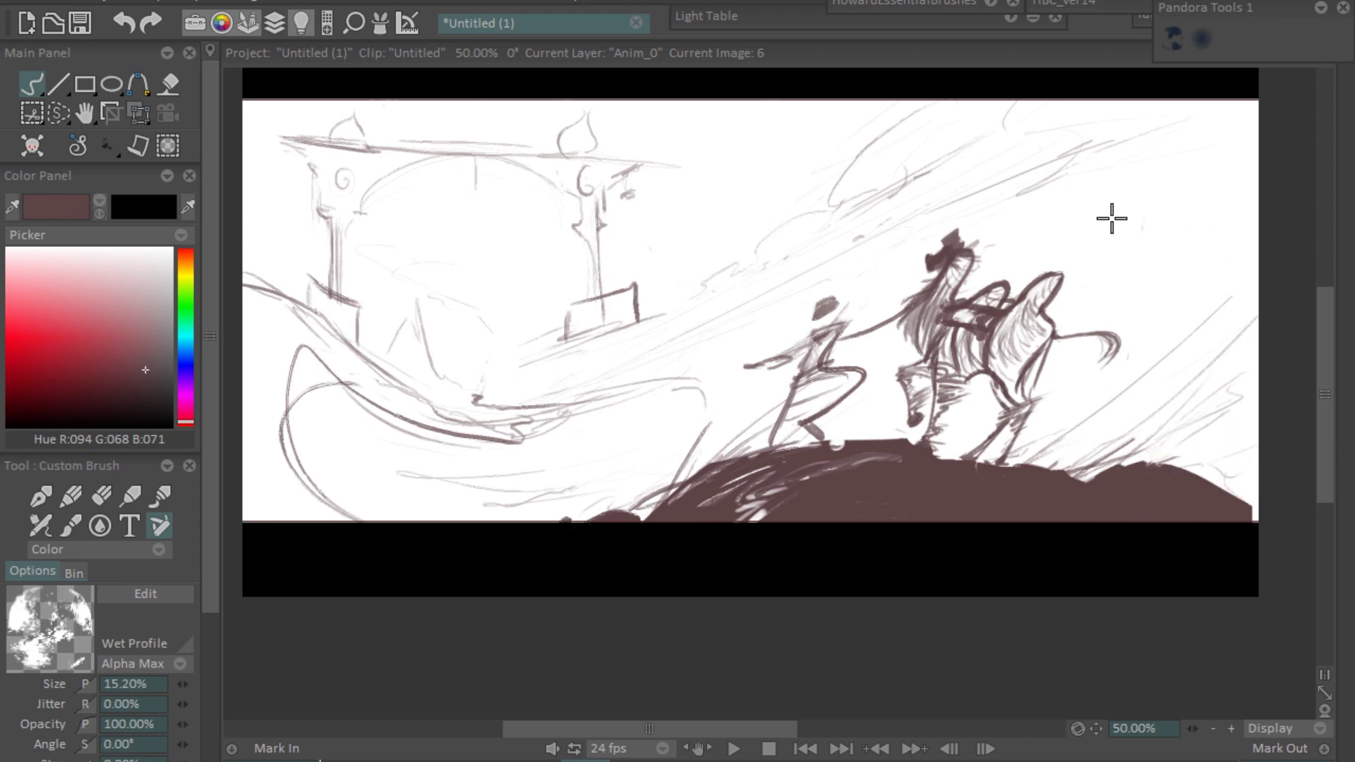
pyautogui.moveTo(1112, 219)
pyautogui.mouseDown()
pyautogui.moveTo(1095, 281)
pyautogui.moveTo(1126, 193)
pyautogui.mouseUp()
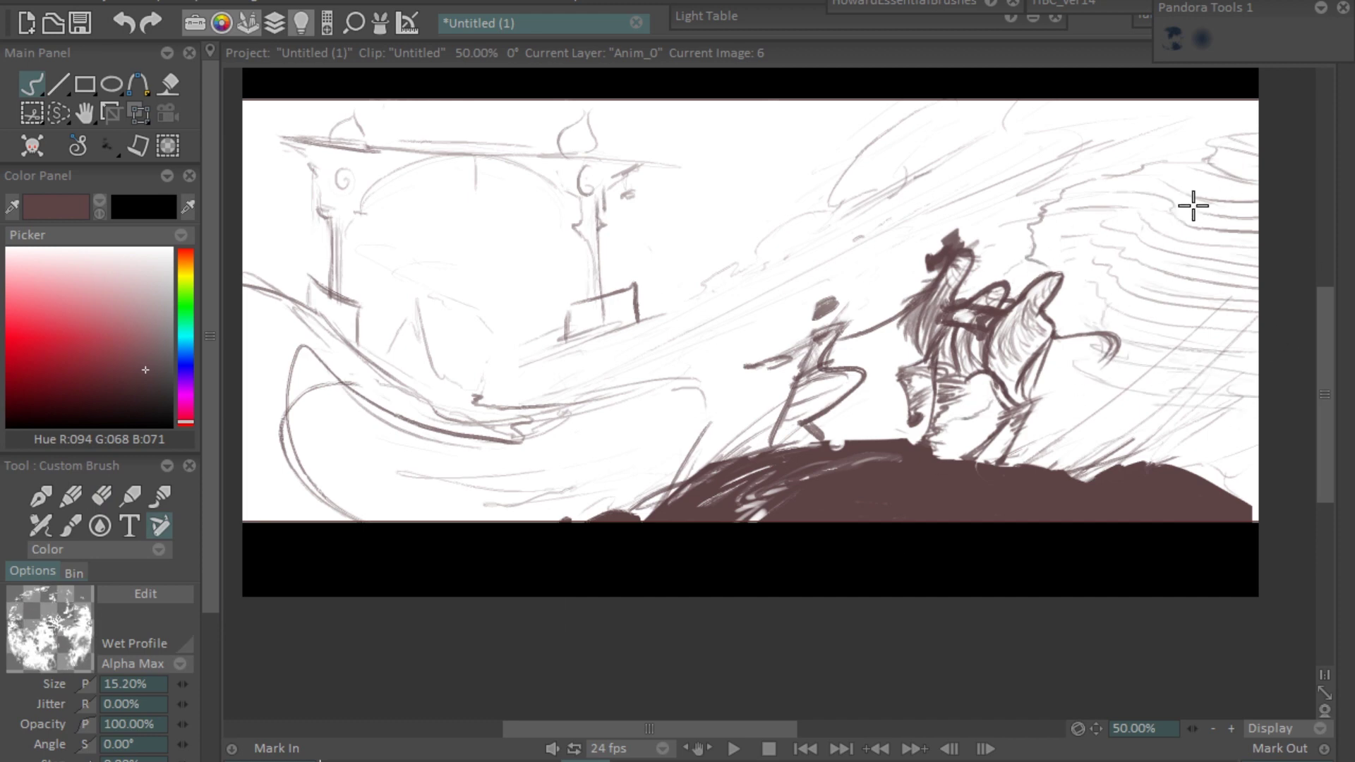
pyautogui.moveTo(1226, 153); pyautogui.dragTo(1232, 521)
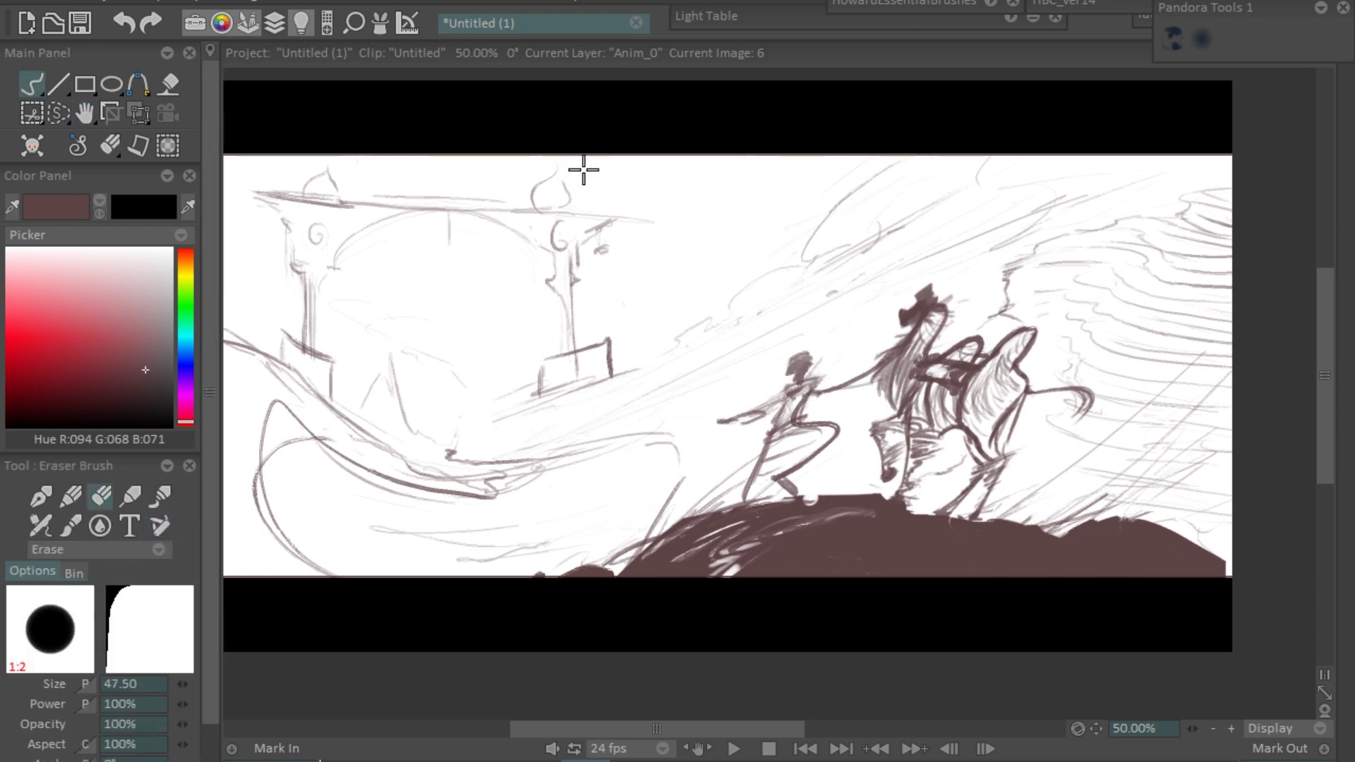
# Darken the gateway's top beam, sketch a boxy building and draw diagonal road lines in the lower left.
pyautogui.moveTo(243, 188); pyautogui.dragTo(635, 212)
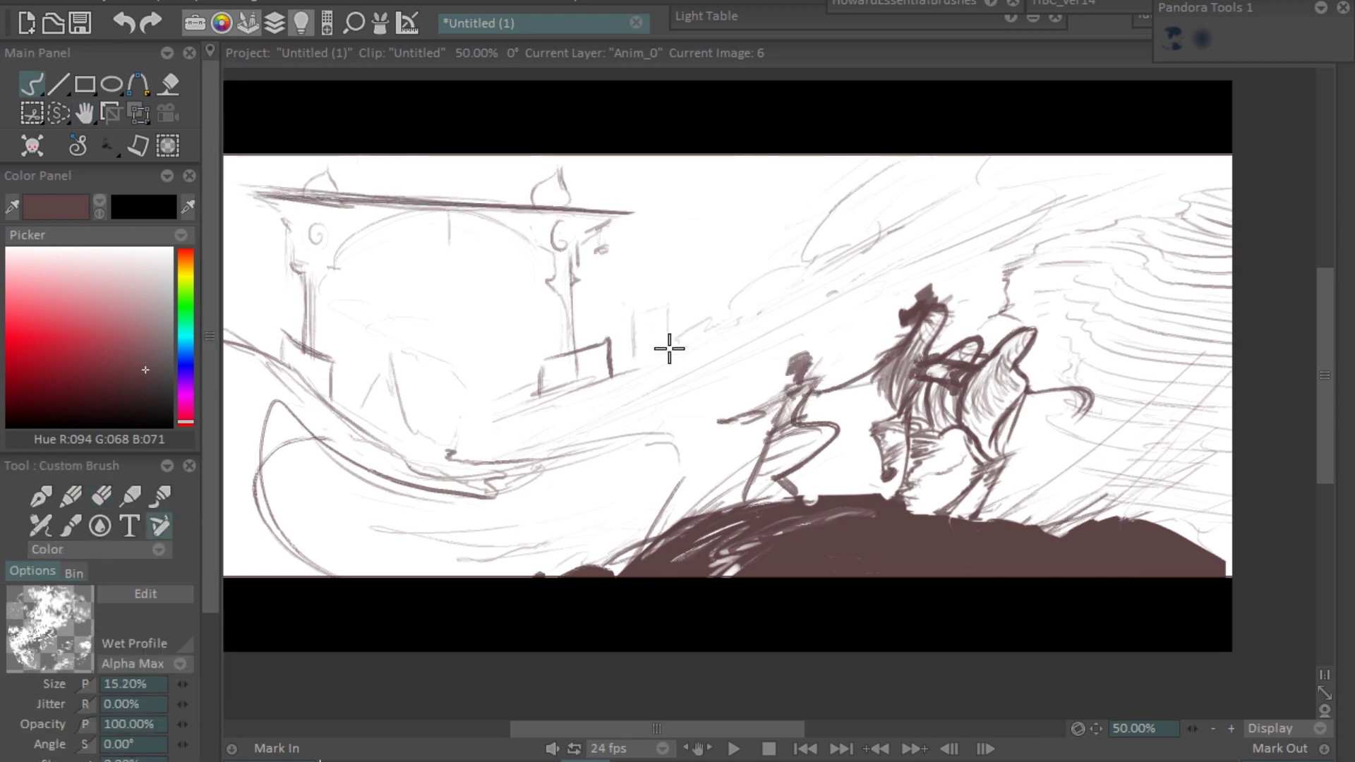
pyautogui.moveTo(518, 408); pyautogui.dragTo(478, 427)
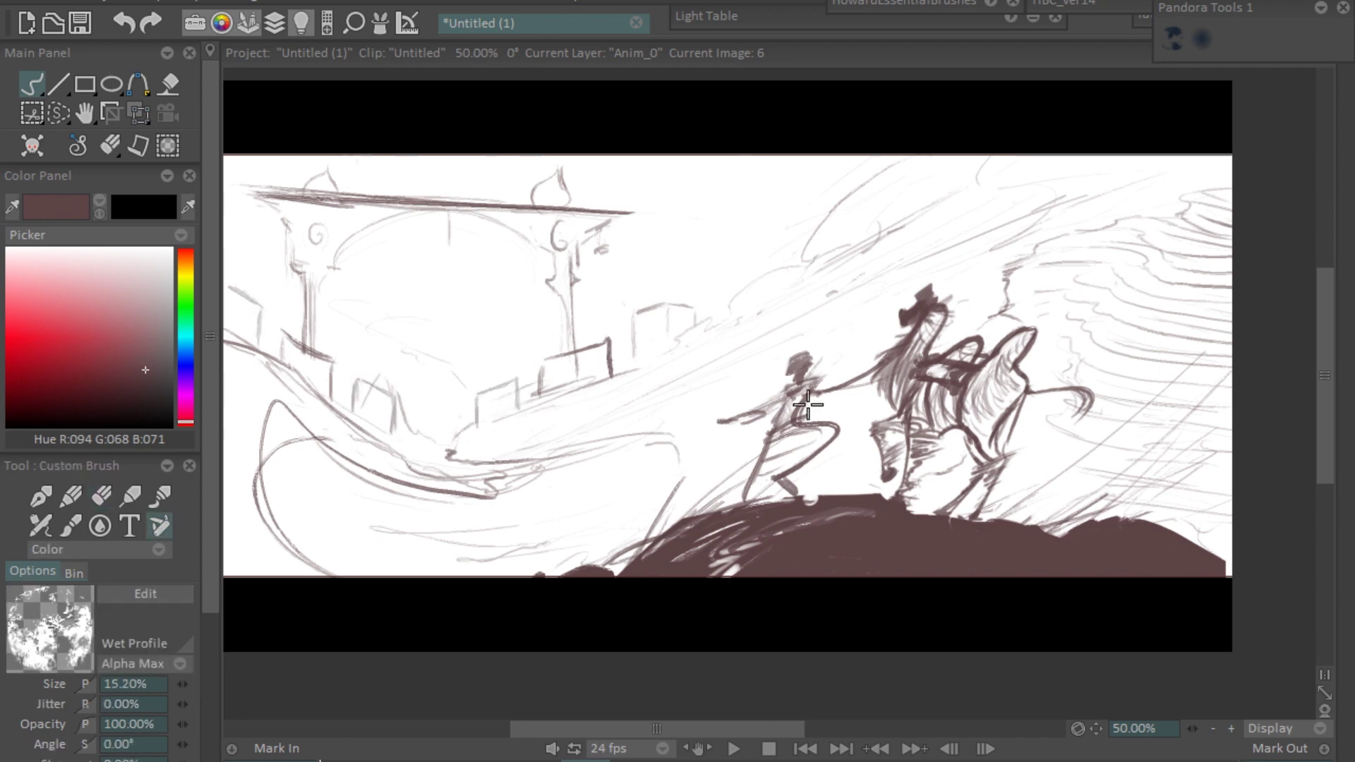
pyautogui.moveTo(408, 409); pyautogui.dragTo(620, 442)
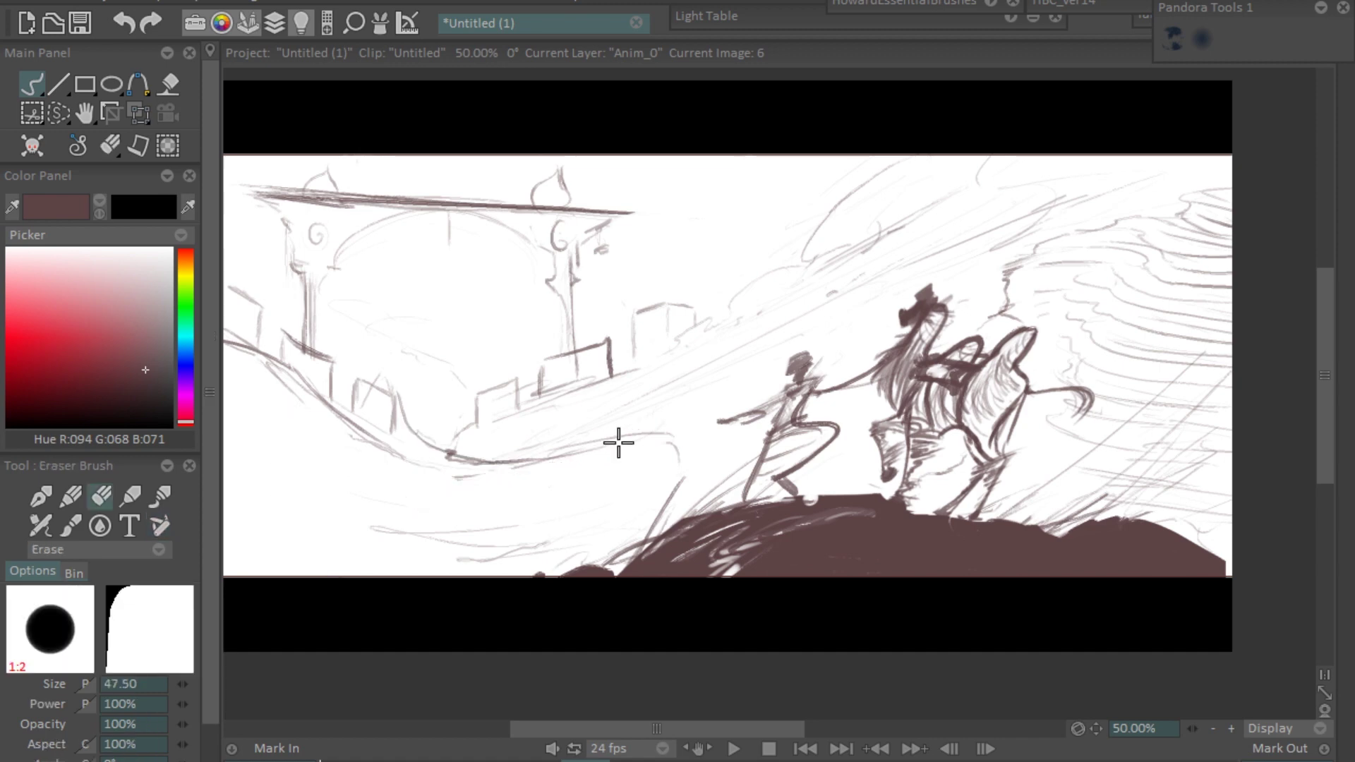
pyautogui.moveTo(487, 487); pyautogui.dragTo(741, 367)
pyautogui.moveTo(576, 538); pyautogui.dragTo(271, 468)
pyautogui.moveTo(706, 455); pyautogui.dragTo(520, 524)
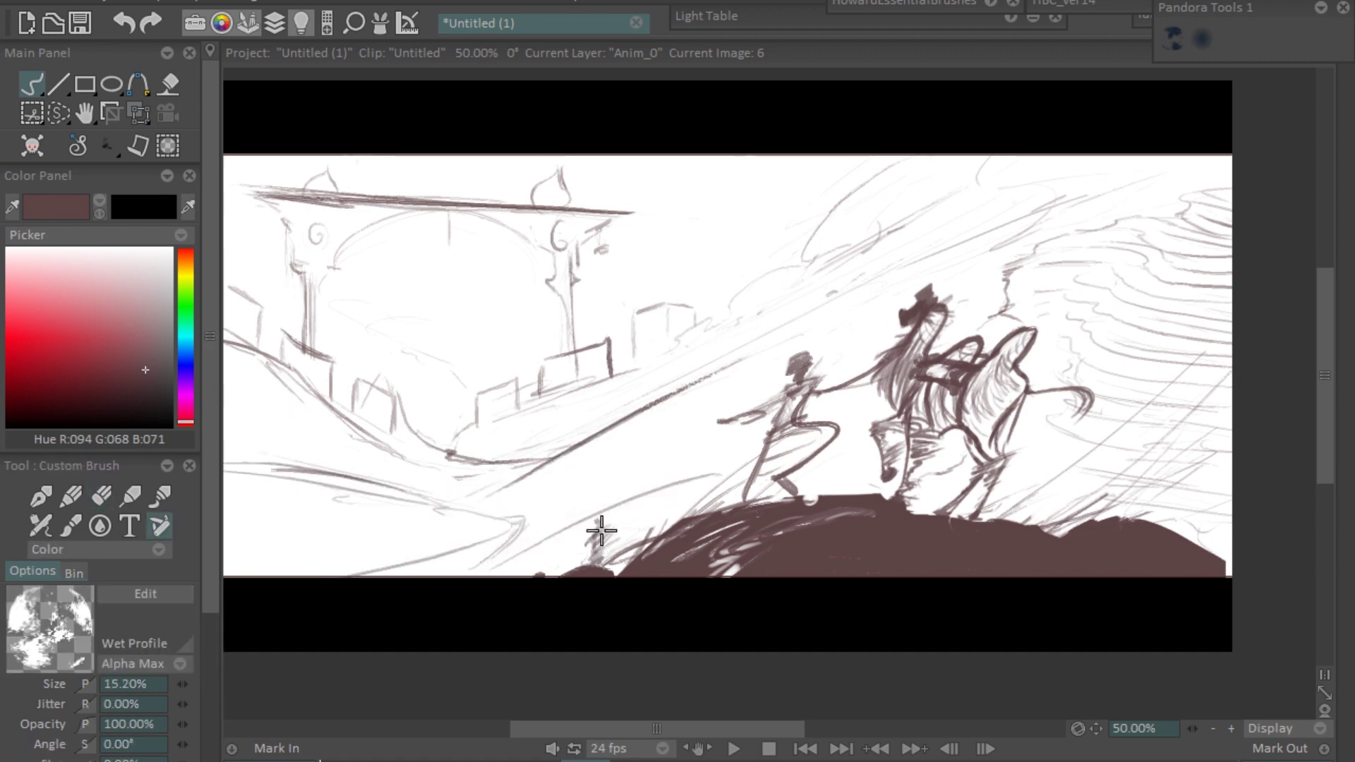
pyautogui.moveTo(503, 388); pyautogui.dragTo(395, 448)
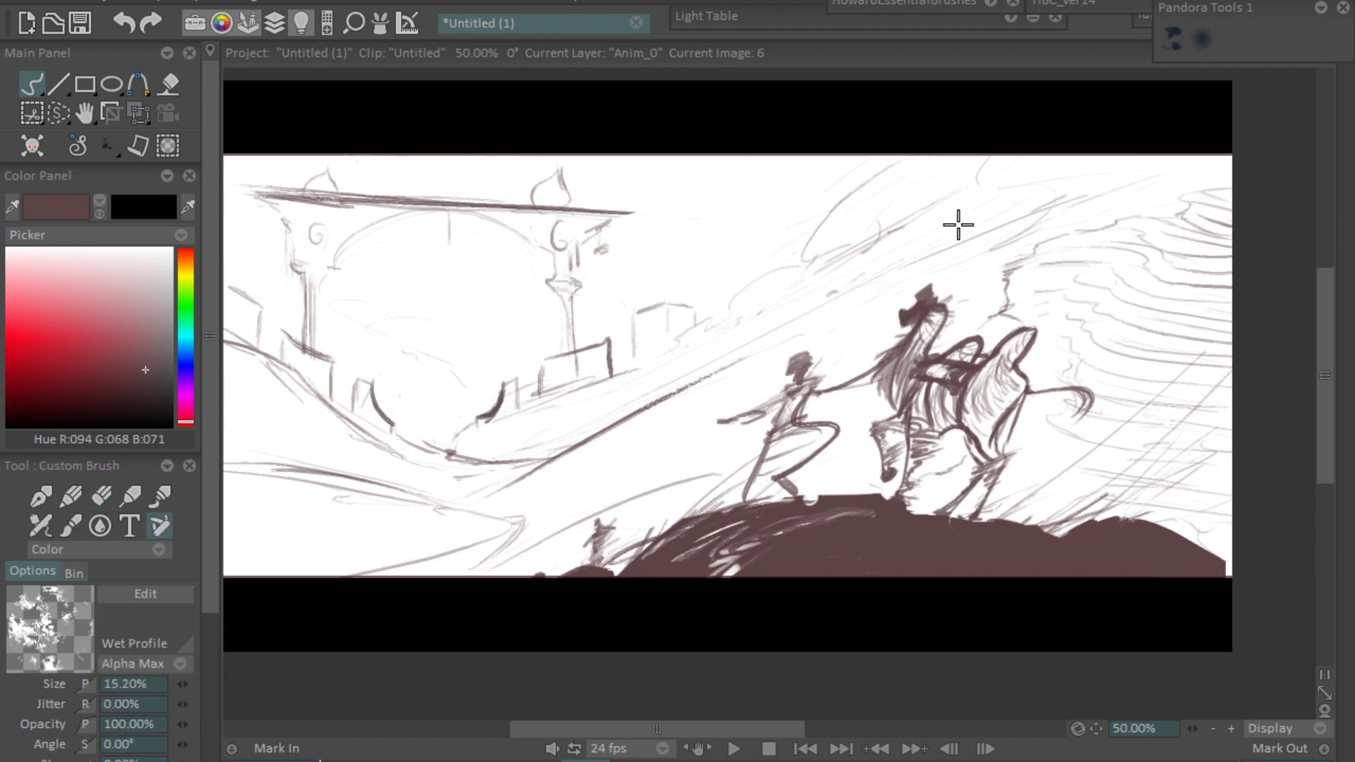
# Sketch a hill curve and small cloud strokes on the right.
pyautogui.scroll(-1, 1009, 304)
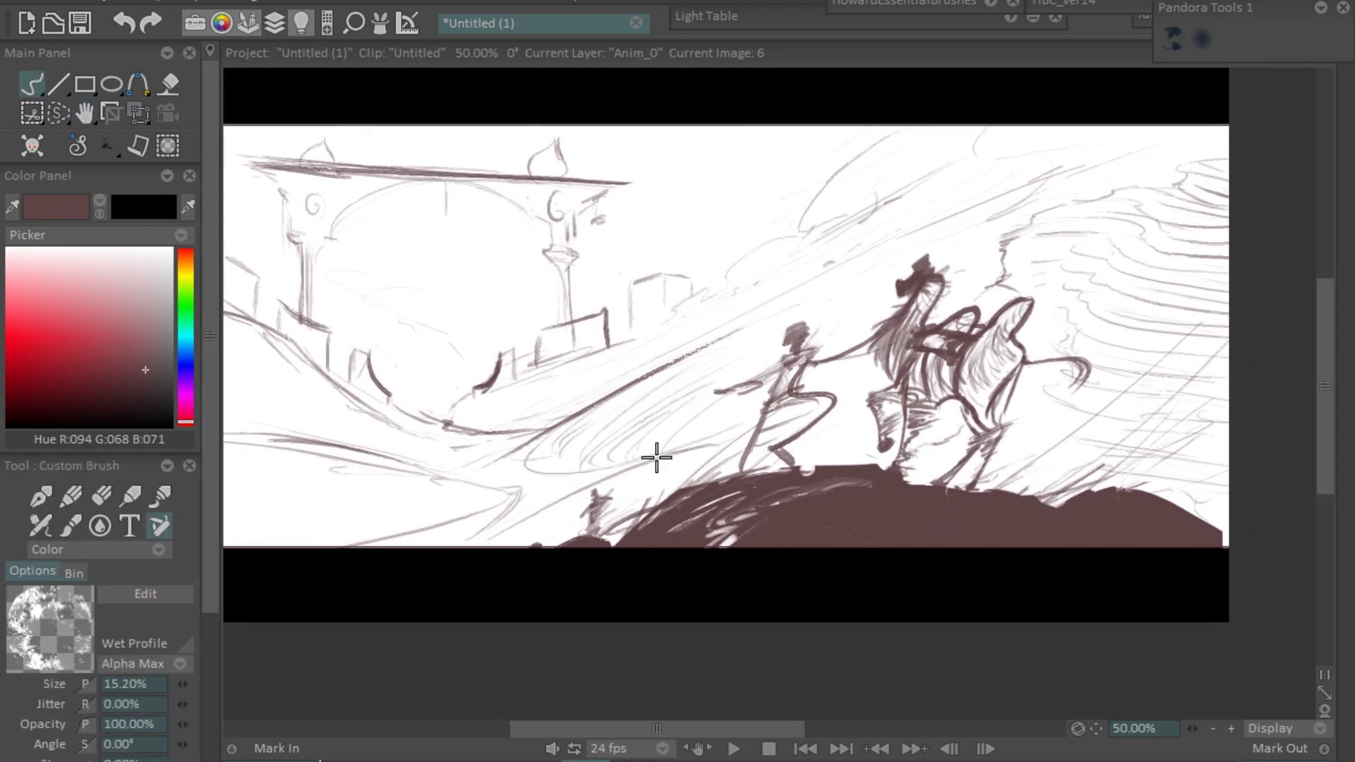
pyautogui.hscroll(-1, 823, 345)
pyautogui.moveTo(656, 328); pyautogui.dragTo(833, 300)
pyautogui.moveTo(755, 176); pyautogui.dragTo(646, 264)
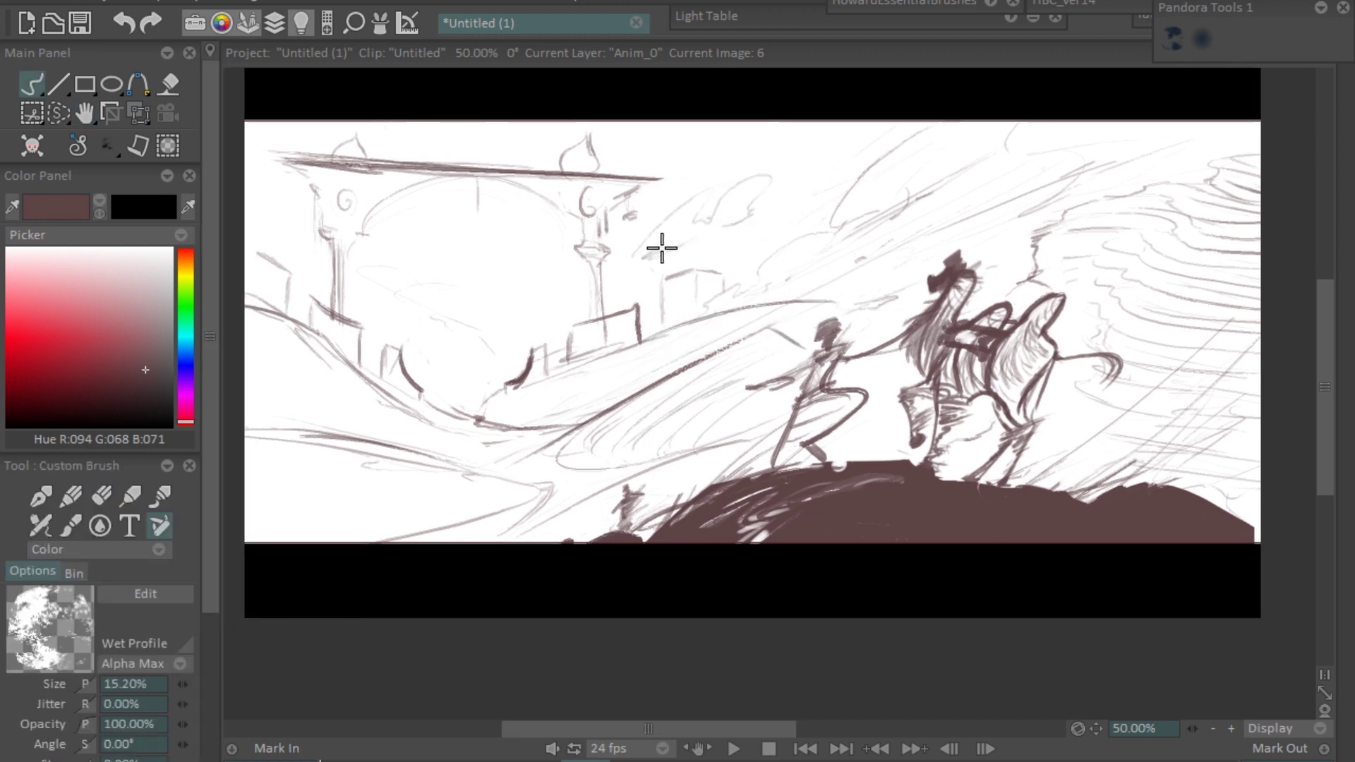
pyautogui.moveTo(776, 183); pyautogui.dragTo(644, 264)
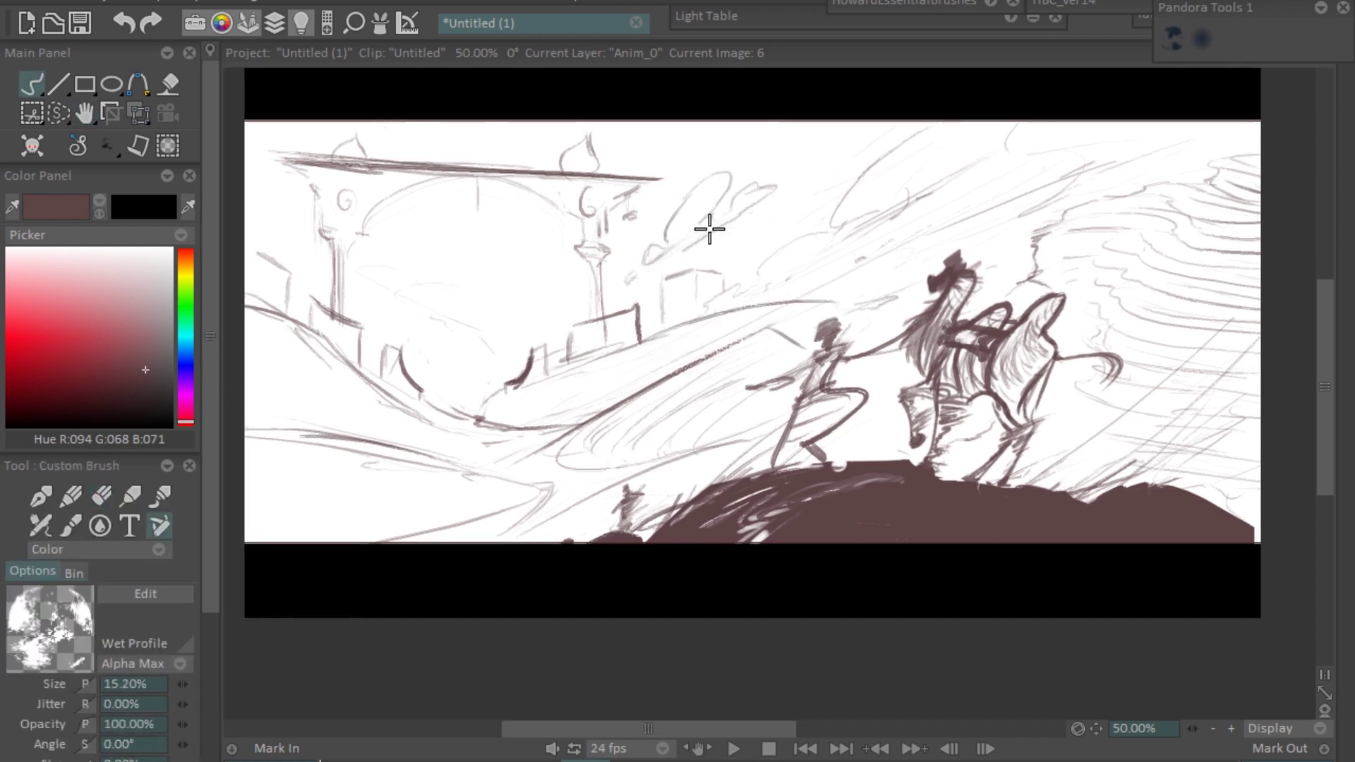
pyautogui.moveTo(1115, 426); pyautogui.dragTo(1186, 433)
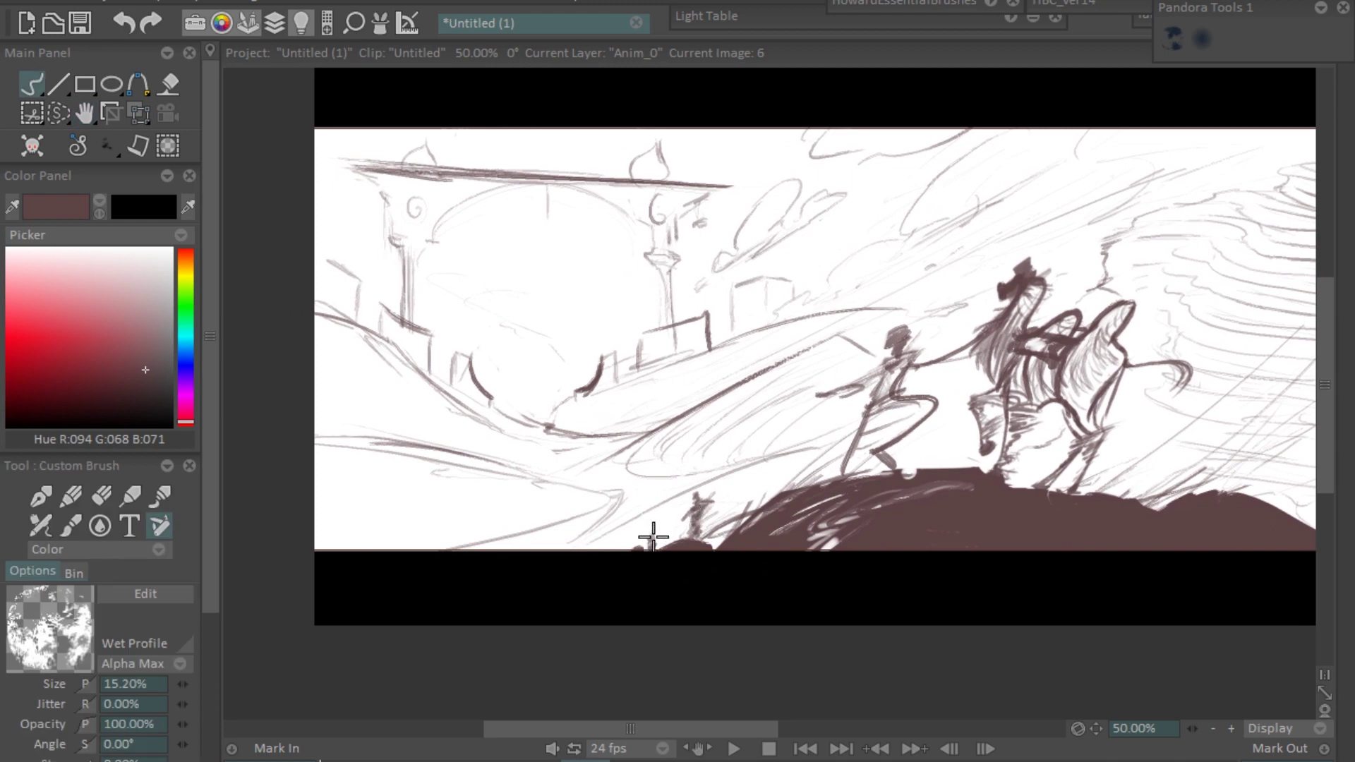
# Lasso the rider and horse and slant them by pushing the top edge left with Perspective.
pyautogui.moveTo(910, 639); pyautogui.dragTo(899, 644)
pyautogui.press('s')
pyautogui.moveTo(1117, 408); pyautogui.dragTo(1088, 302)
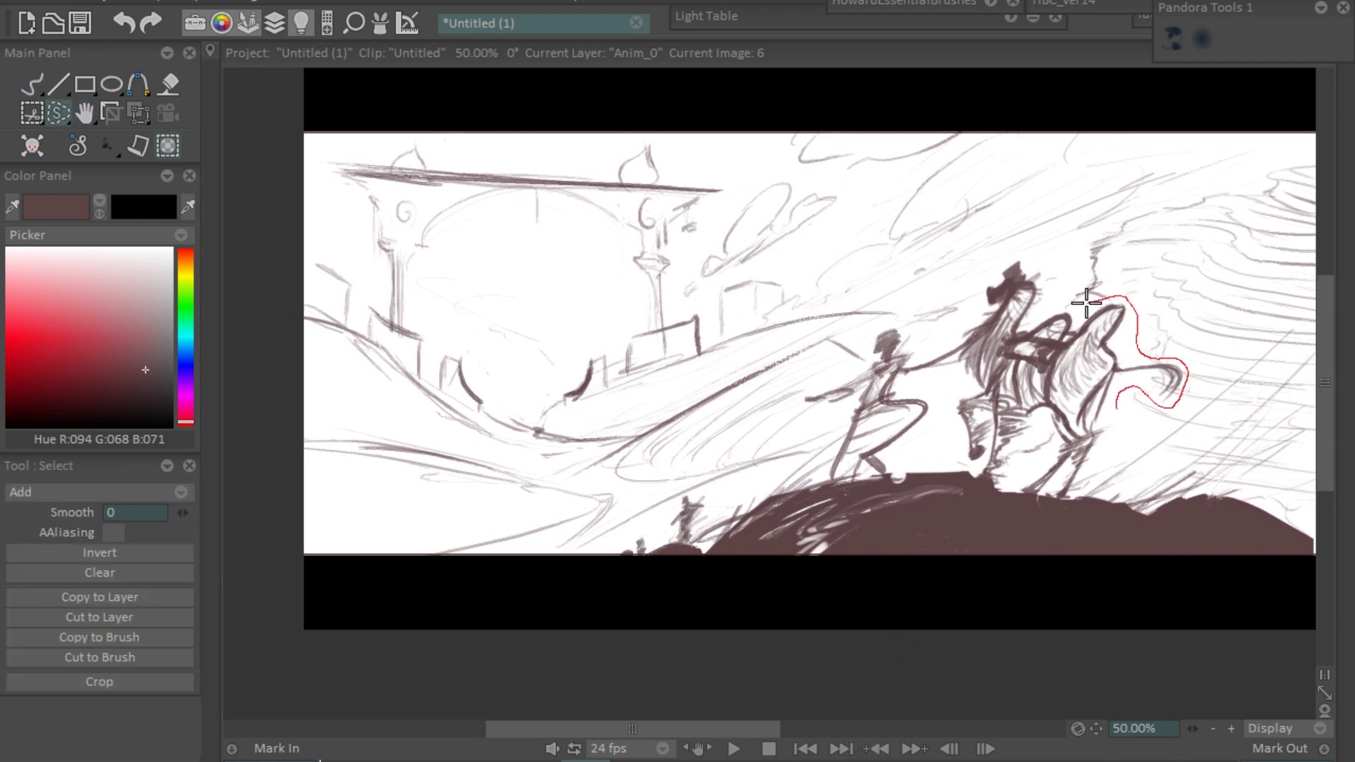
pyautogui.moveTo(827, 480); pyautogui.dragTo(1115, 406)
pyautogui.press('t')
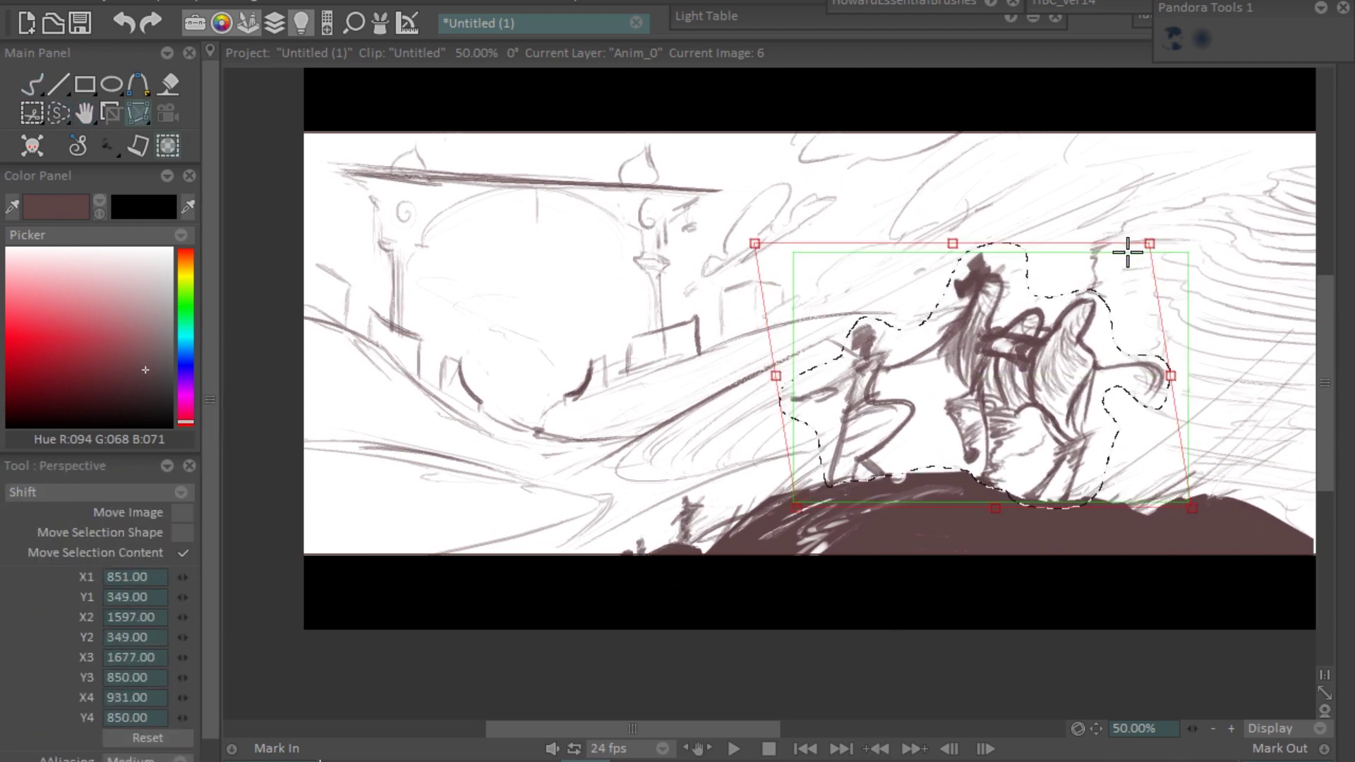
pyautogui.moveTo(988, 252); pyautogui.dragTo(967, 233)
pyautogui.press('b')
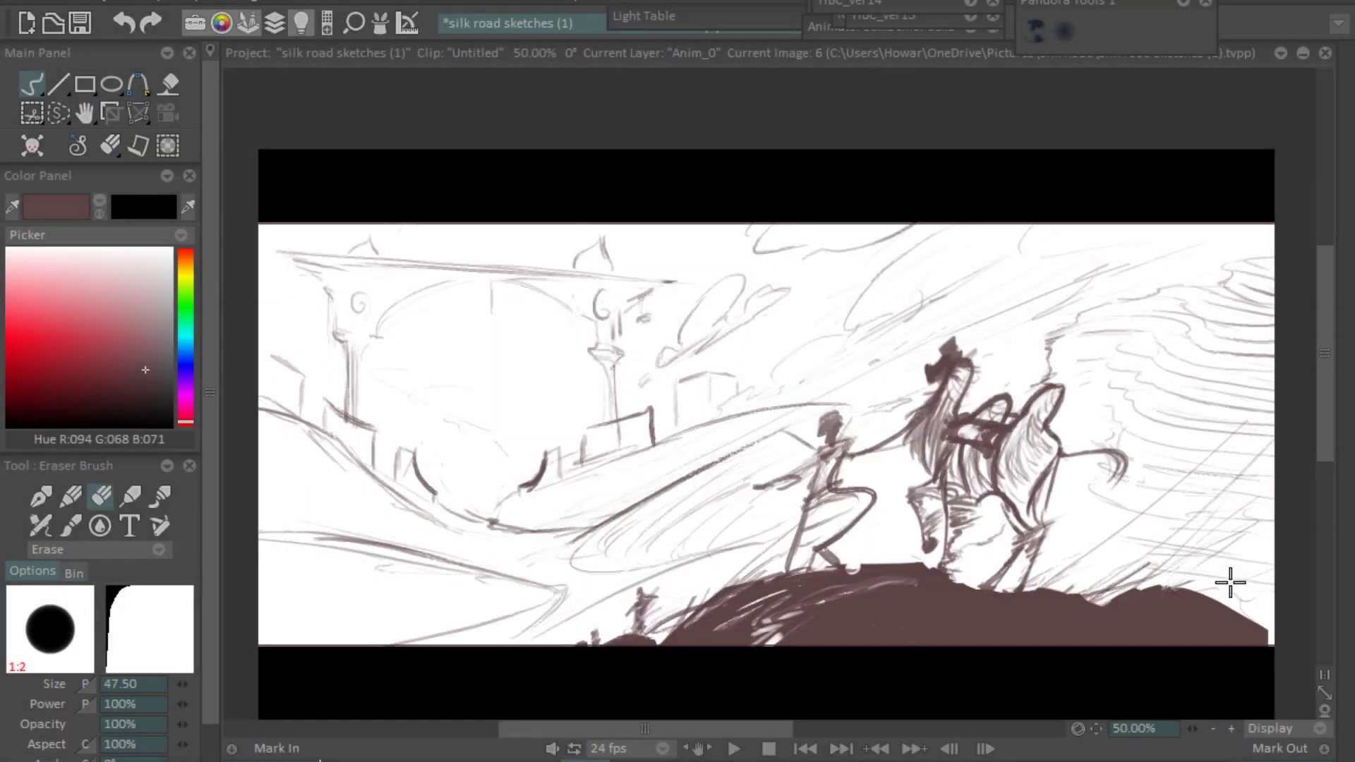
# Sketch the curving road edges, ground hatching and a long arc down the left side.
pyautogui.press('b')
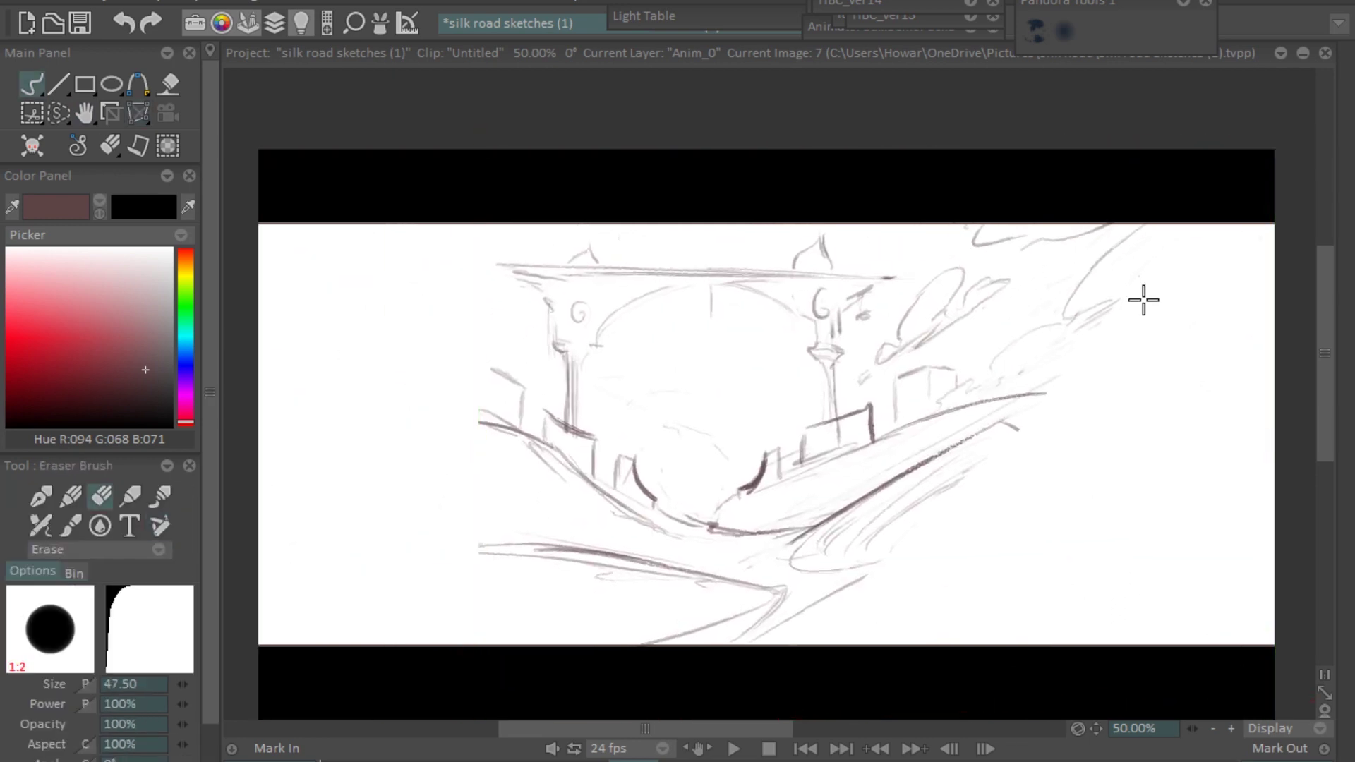
pyautogui.moveTo(414, 228); pyautogui.dragTo(468, 399)
pyautogui.moveTo(727, 579); pyautogui.dragTo(495, 623)
pyautogui.moveTo(875, 568)
pyautogui.mouseDown()
pyautogui.moveTo(799, 644)
pyautogui.moveTo(674, 544)
pyautogui.mouseUp()
pyautogui.moveTo(1080, 507); pyautogui.dragTo(879, 636)
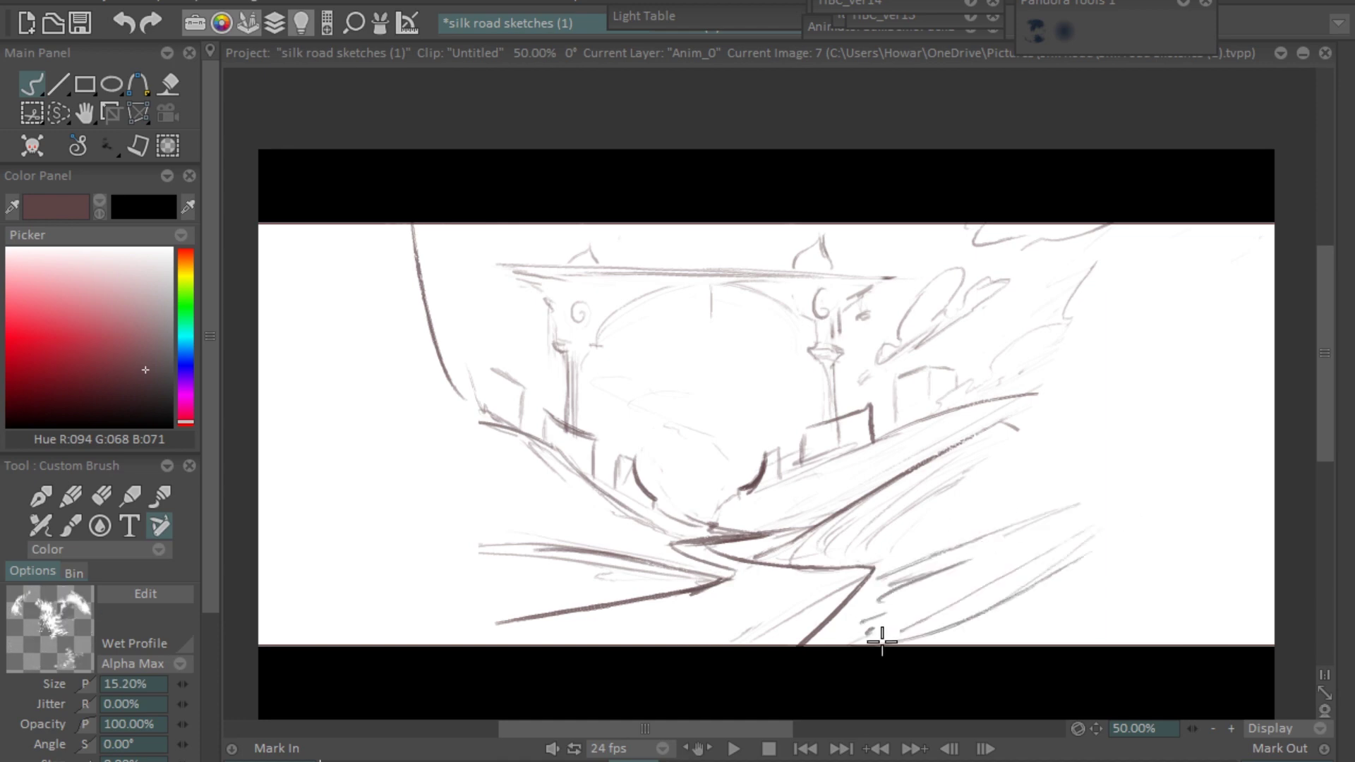
pyautogui.moveTo(337, 227); pyautogui.dragTo(639, 543)
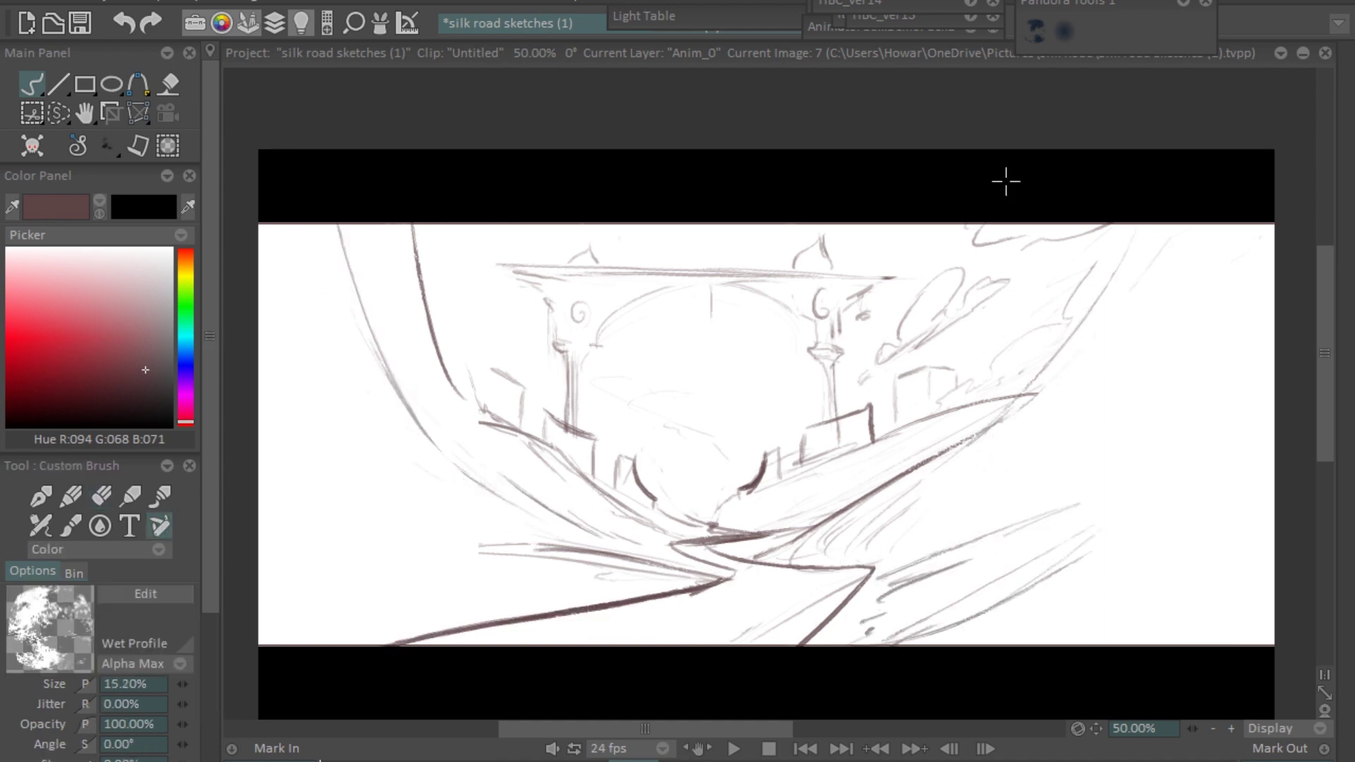
pyautogui.scroll(2, 1005, 182)
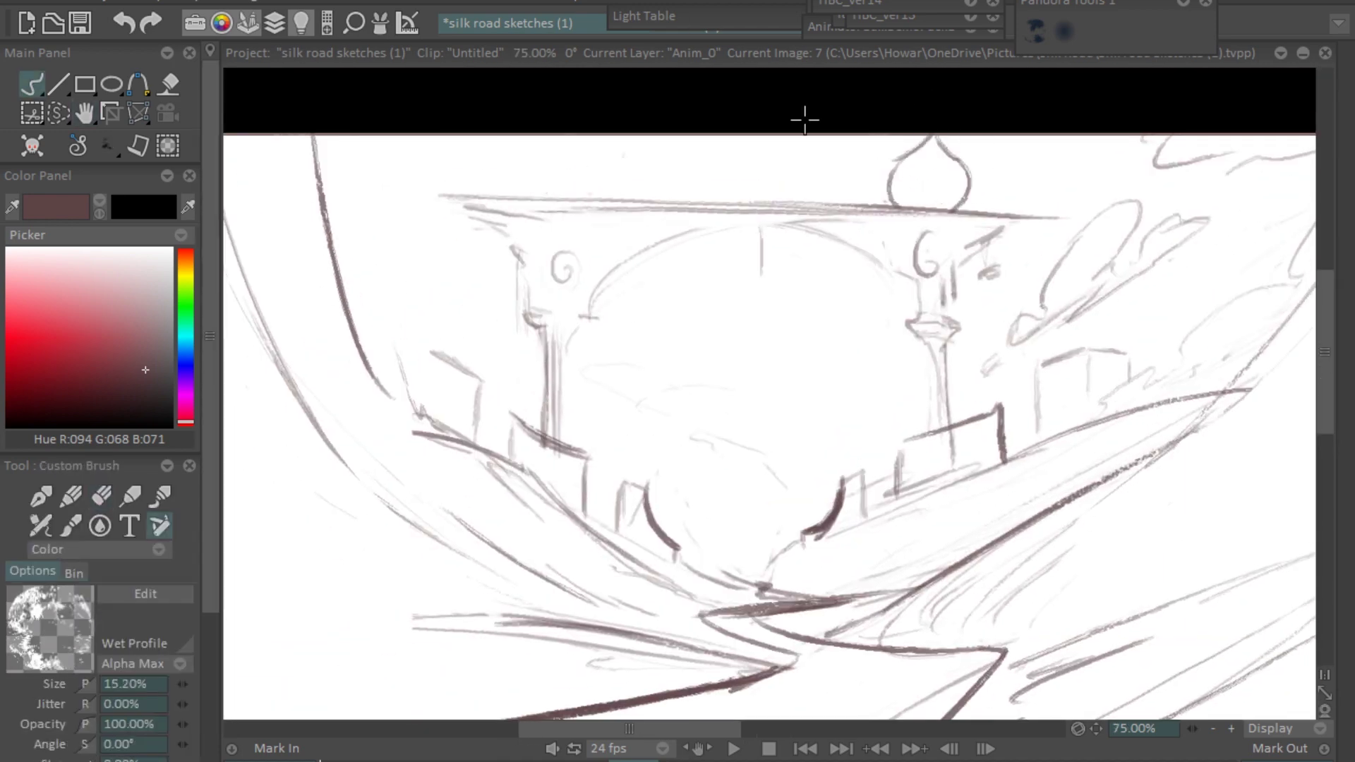
# Add leaf-like finials, darken the arch curve, sketch buildings on the right slope and extend the beam.
pyautogui.hotkey('ctrl', 'z')
pyautogui.moveTo(985, 182); pyautogui.dragTo(883, 186)
pyautogui.moveTo(547, 148); pyautogui.dragTo(541, 194)
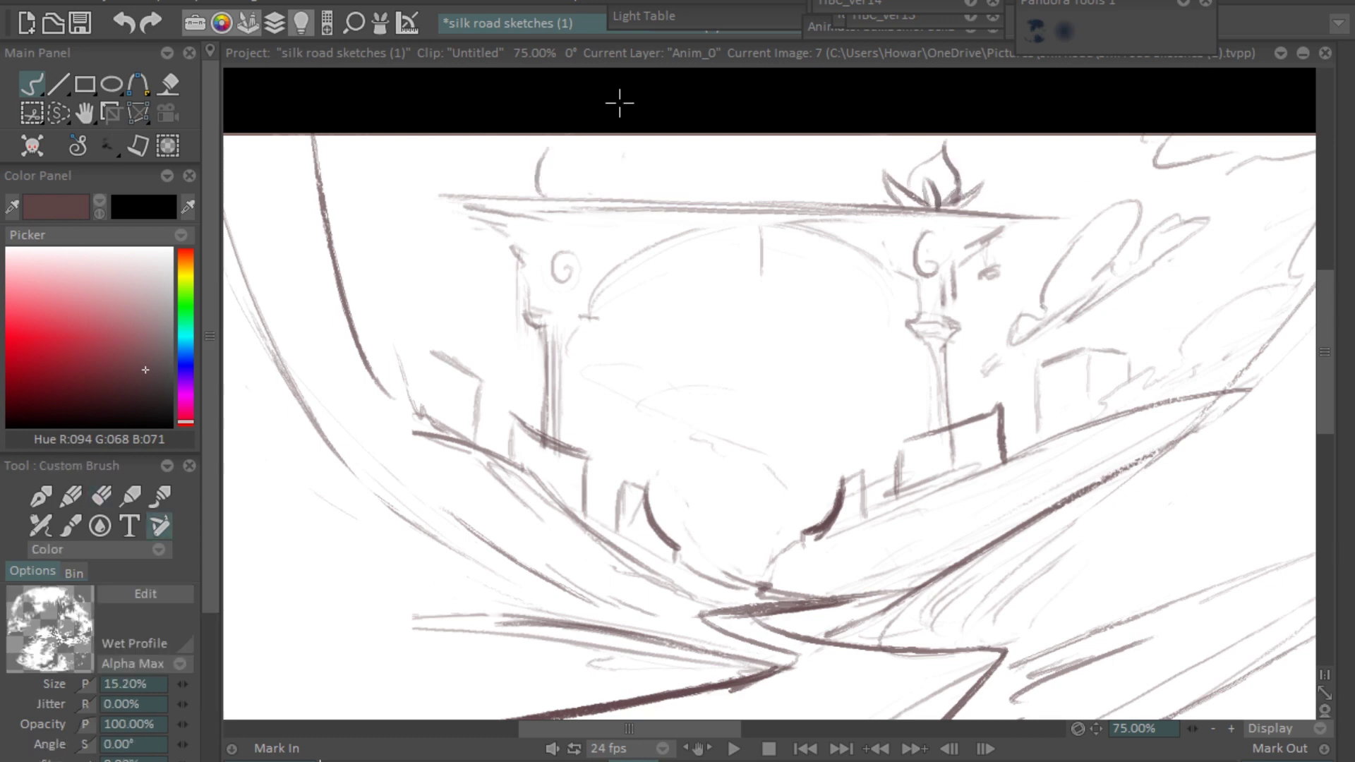
pyautogui.moveTo(591, 314); pyautogui.dragTo(910, 240)
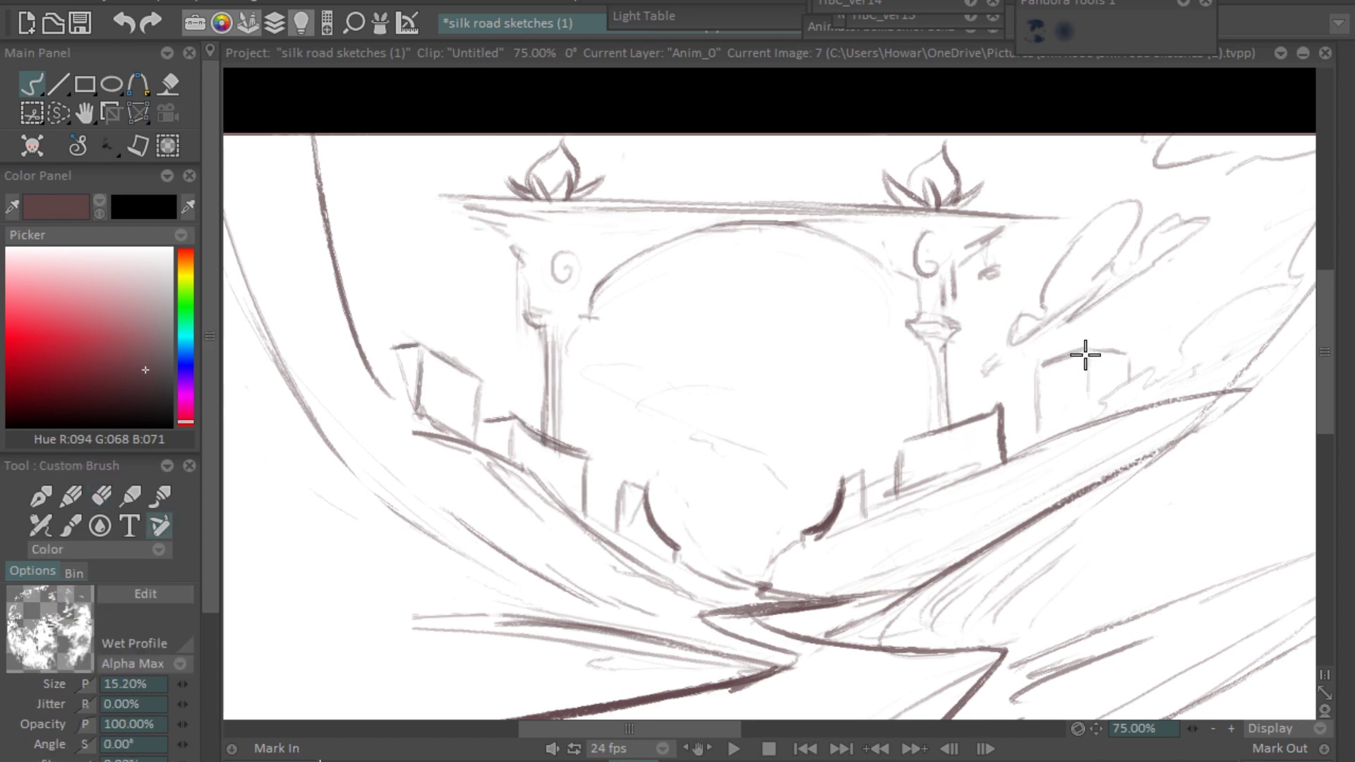
pyautogui.moveTo(1030, 406); pyautogui.dragTo(999, 408)
pyautogui.moveTo(906, 507); pyautogui.dragTo(850, 533)
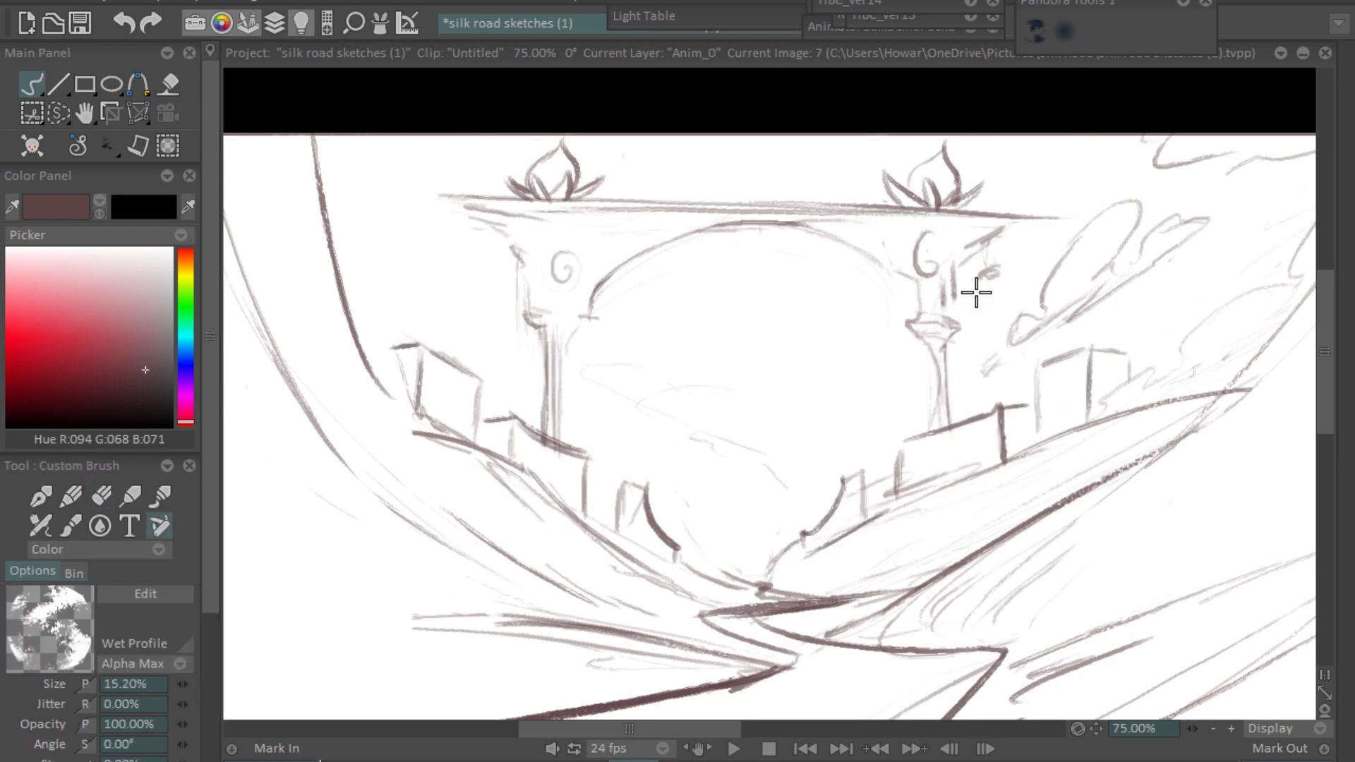
pyautogui.moveTo(452, 197); pyautogui.dragTo(397, 192)
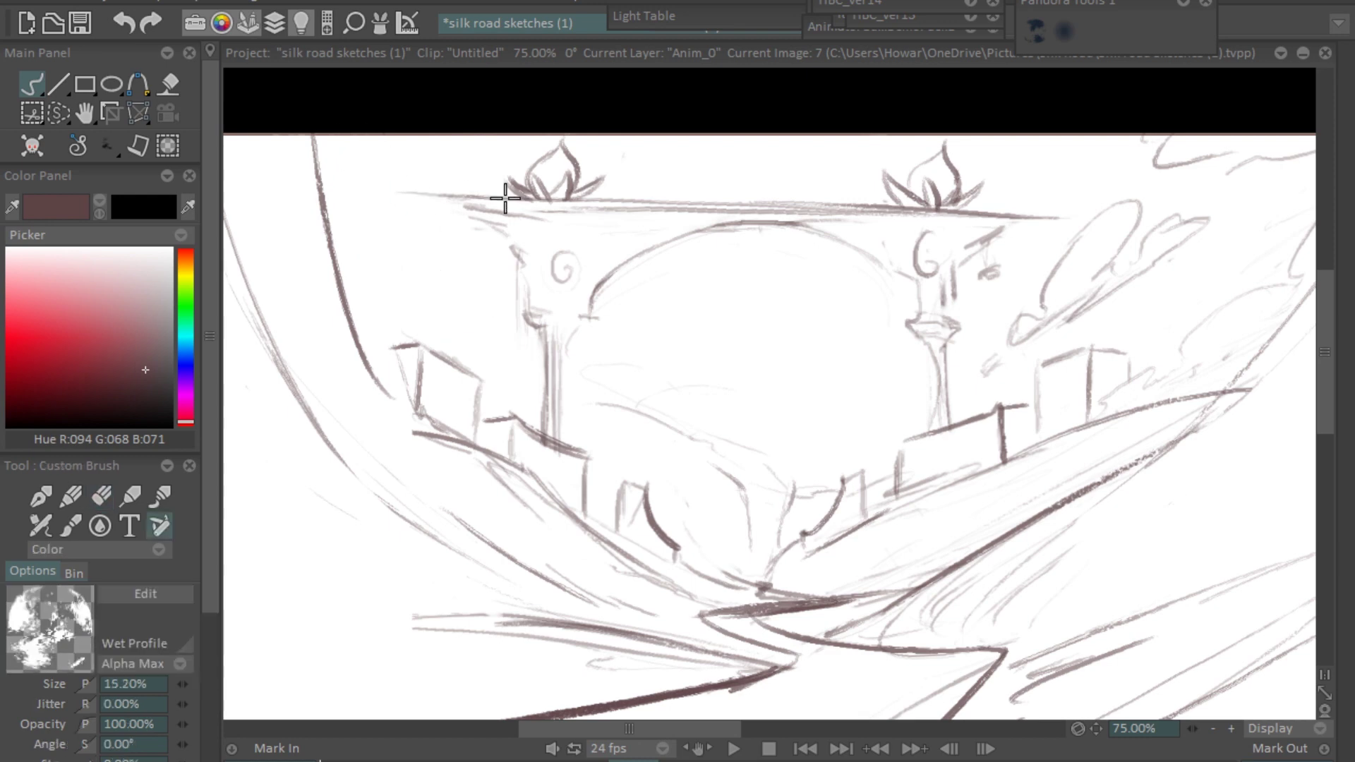
pyautogui.scroll(-2, 785, 546)
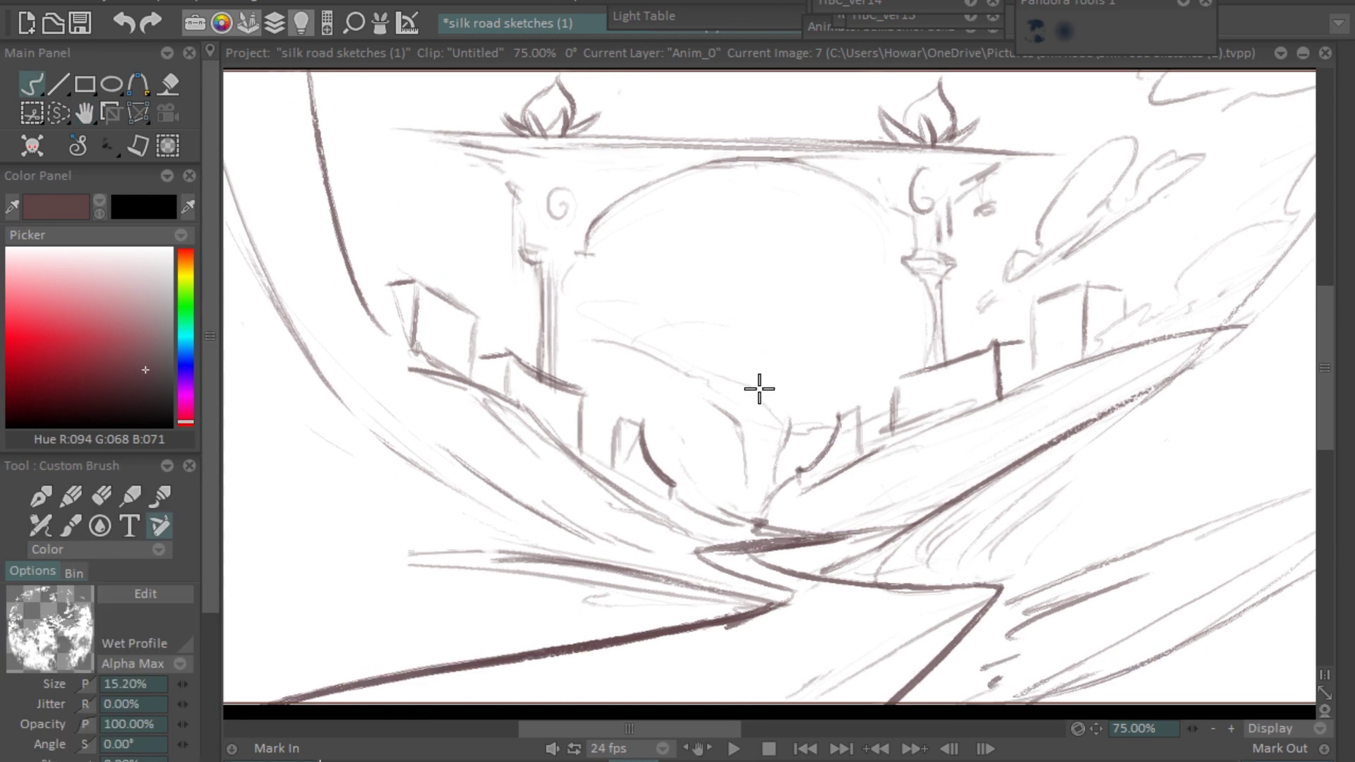
# Draw the rider's head and body and outline the horse's body and legs.
pyautogui.moveTo(735, 376)
pyautogui.mouseDown()
pyautogui.moveTo(748, 368)
pyautogui.moveTo(772, 393)
pyautogui.mouseUp()
pyautogui.scroll(-1, 1008, 400)
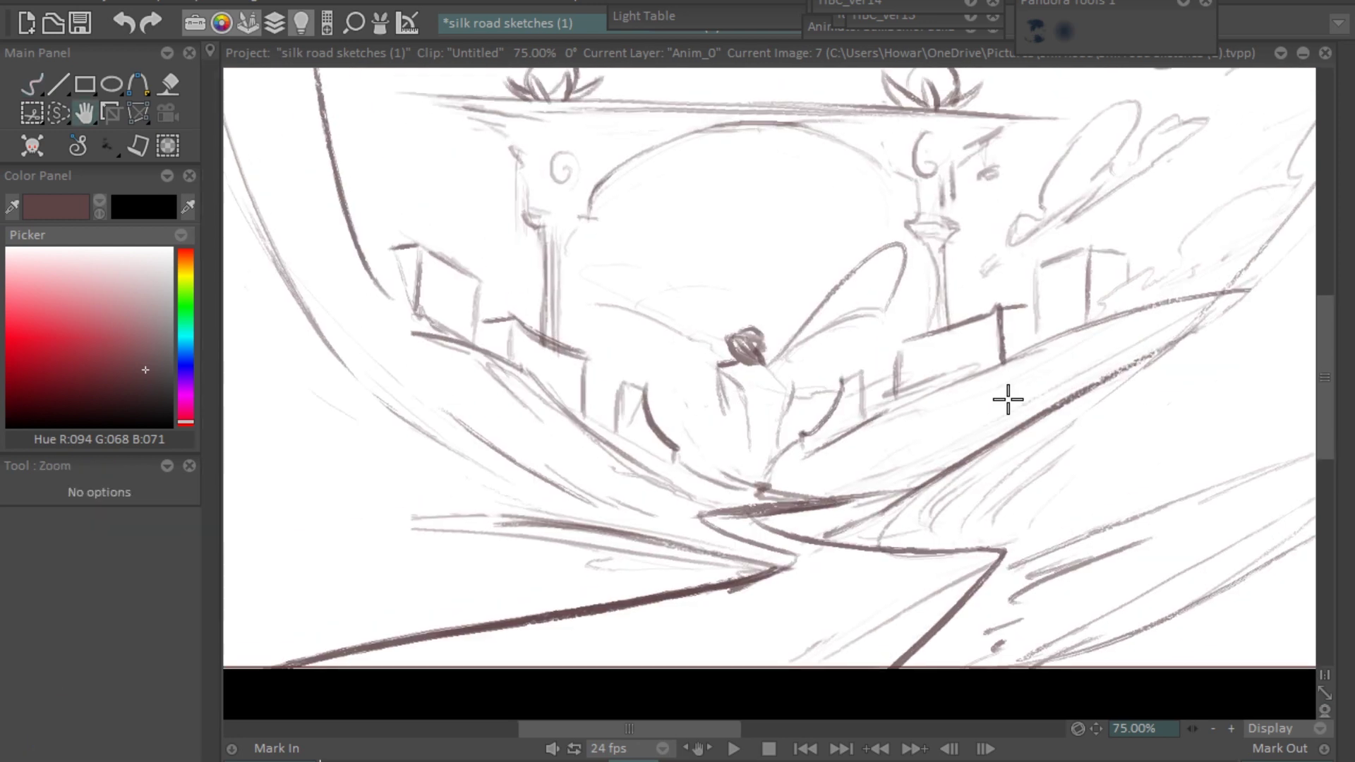
pyautogui.moveTo(737, 331); pyautogui.dragTo(752, 353)
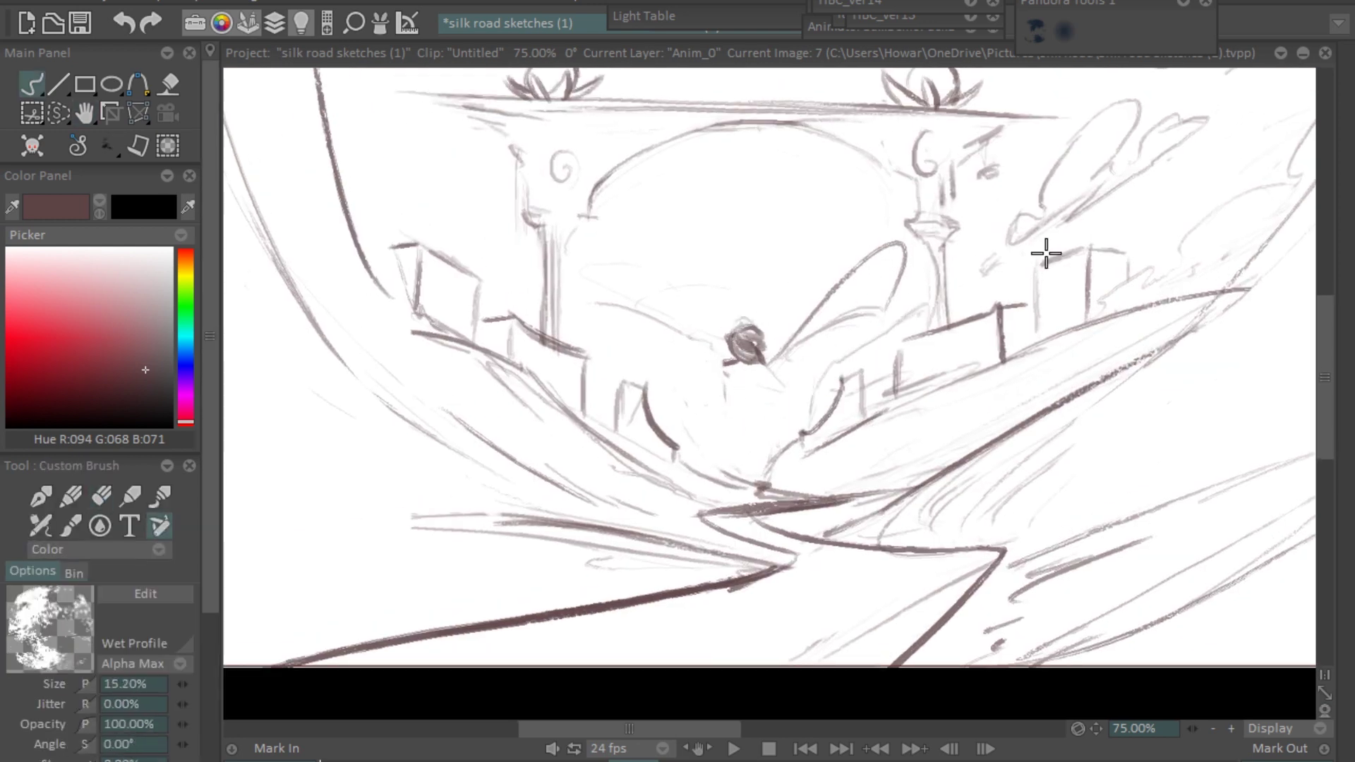
pyautogui.moveTo(568, 278); pyautogui.dragTo(661, 329)
pyautogui.moveTo(724, 367); pyautogui.dragTo(726, 422)
pyautogui.scroll(-1, 737, 405)
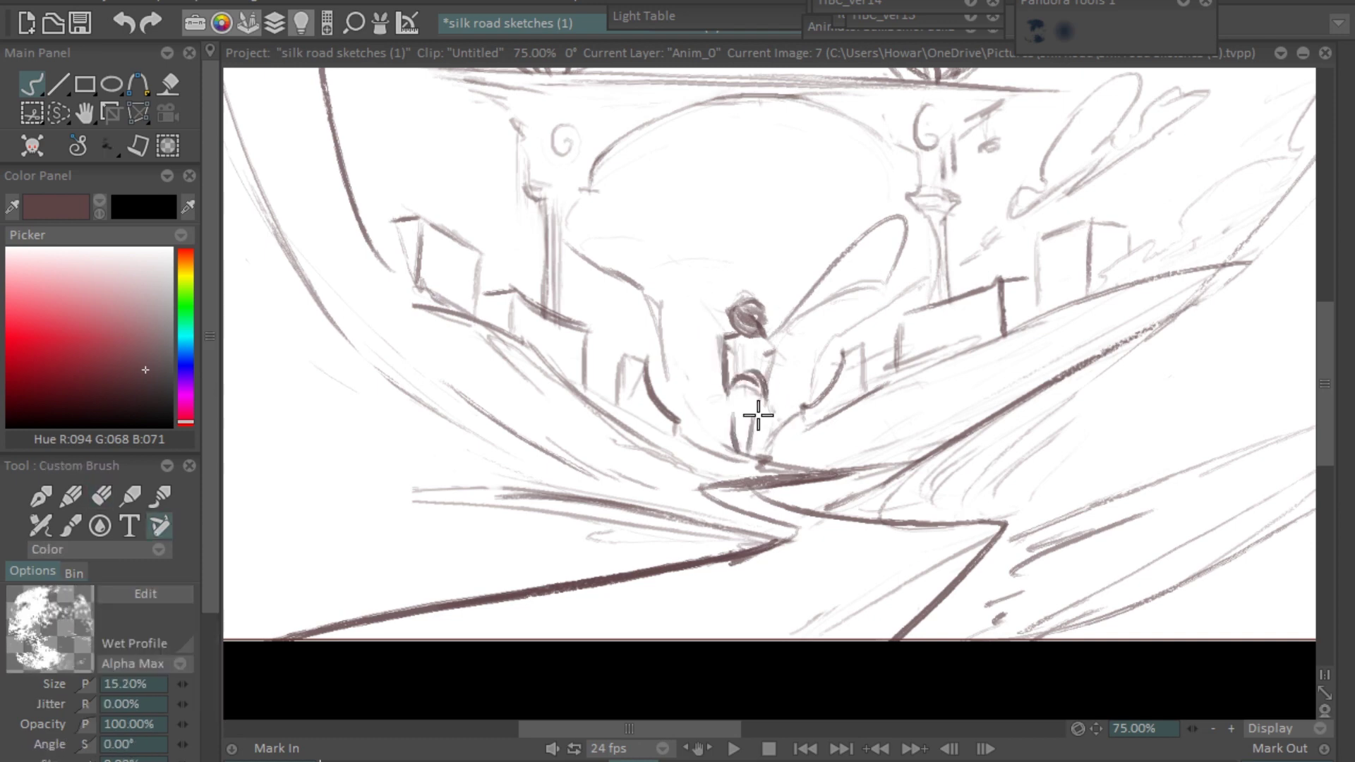
pyautogui.moveTo(772, 434); pyautogui.dragTo(759, 508)
pyautogui.moveTo(713, 402); pyautogui.dragTo(706, 522)
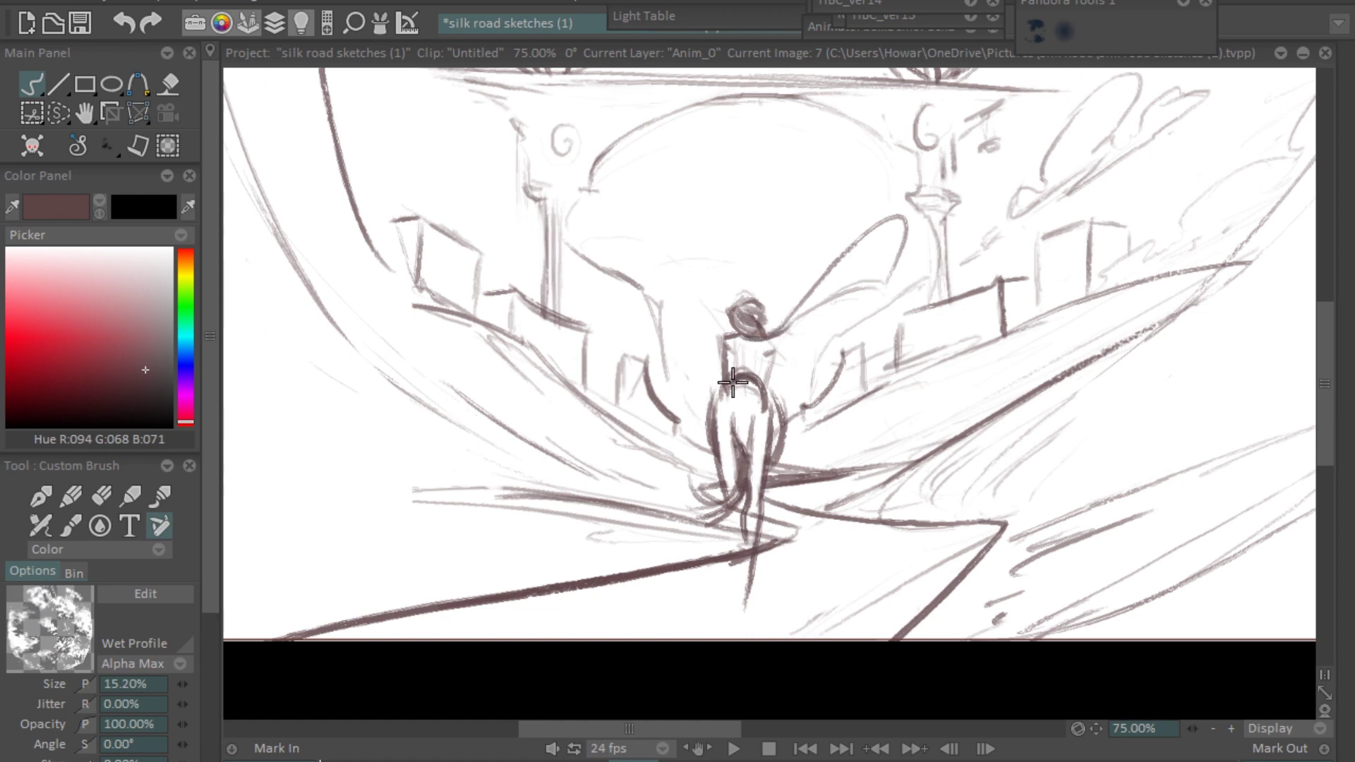
# Reposition the rider's head with Transform and add a looping wind stroke in the sky.
pyautogui.press('t')
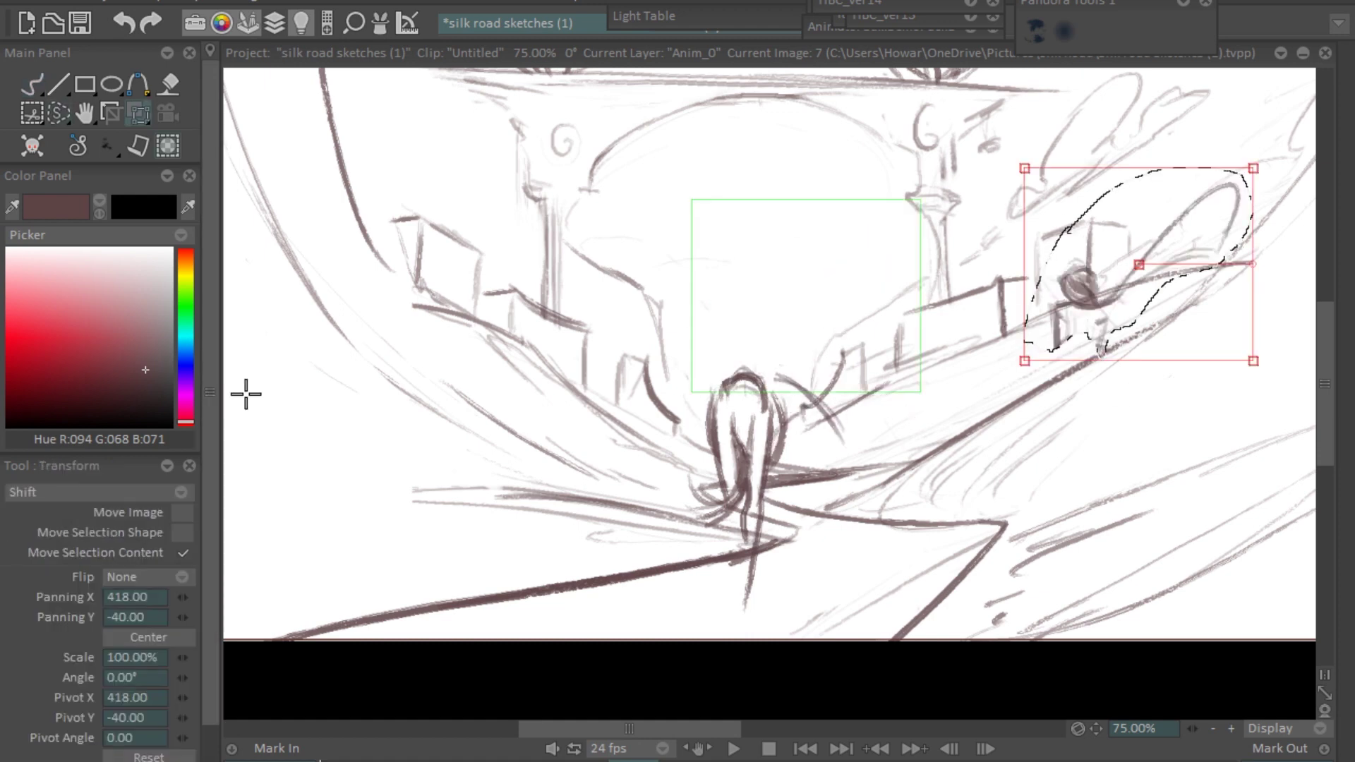
pyautogui.press('b')
pyautogui.scroll(-2, 737, 494)
pyautogui.moveTo(752, 473)
pyautogui.mouseDown()
pyautogui.moveTo(745, 586)
pyautogui.moveTo(740, 496)
pyautogui.moveTo(735, 513)
pyautogui.mouseUp()
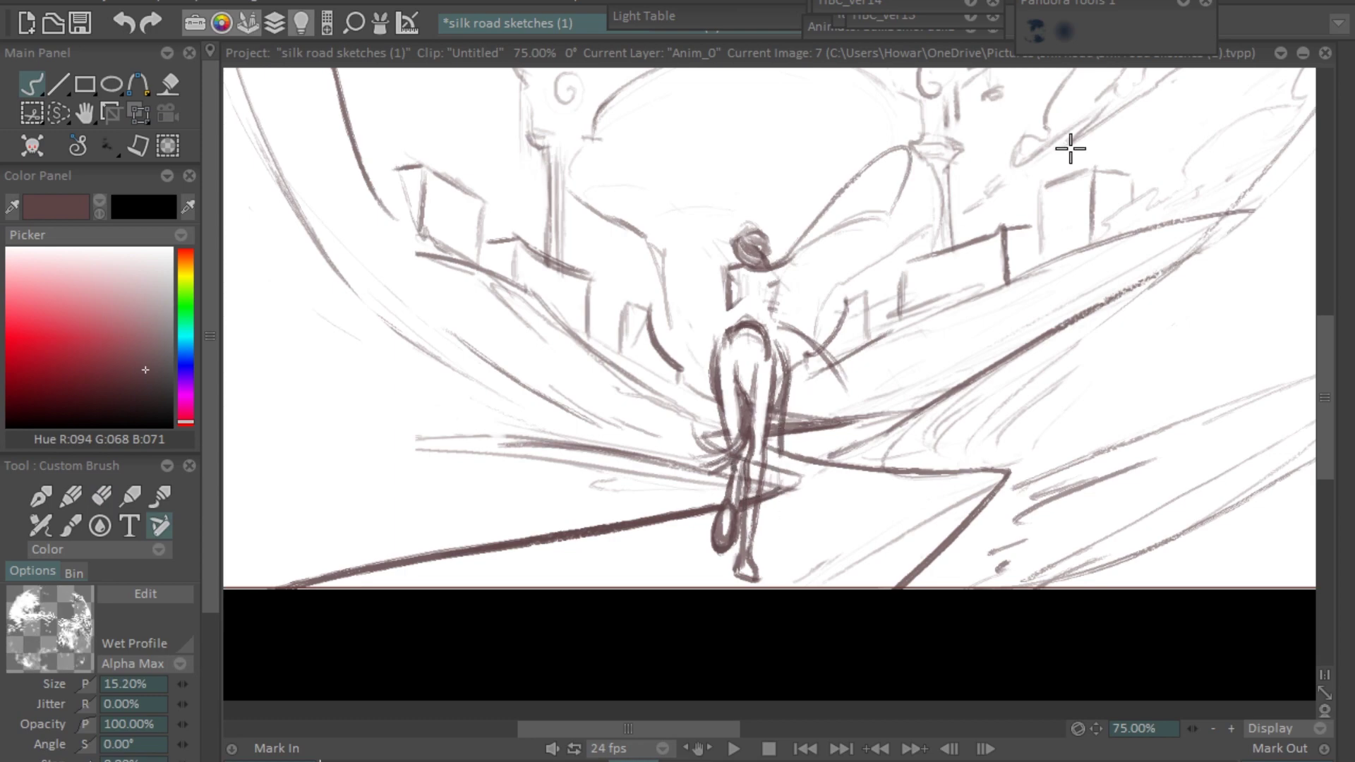
pyautogui.scroll(5, 1081, 249)
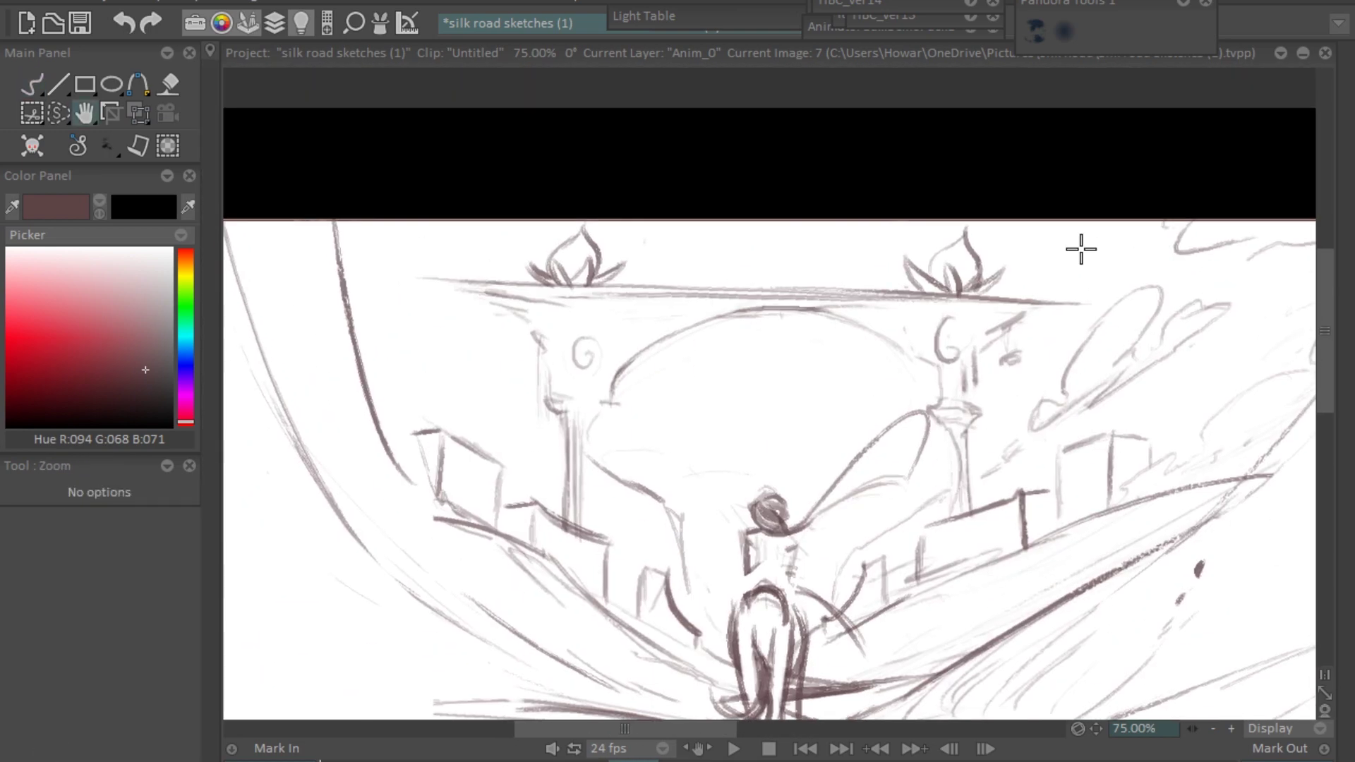
pyautogui.hscroll(5, 1073, 300)
pyautogui.moveTo(968, 327); pyautogui.dragTo(896, 423)
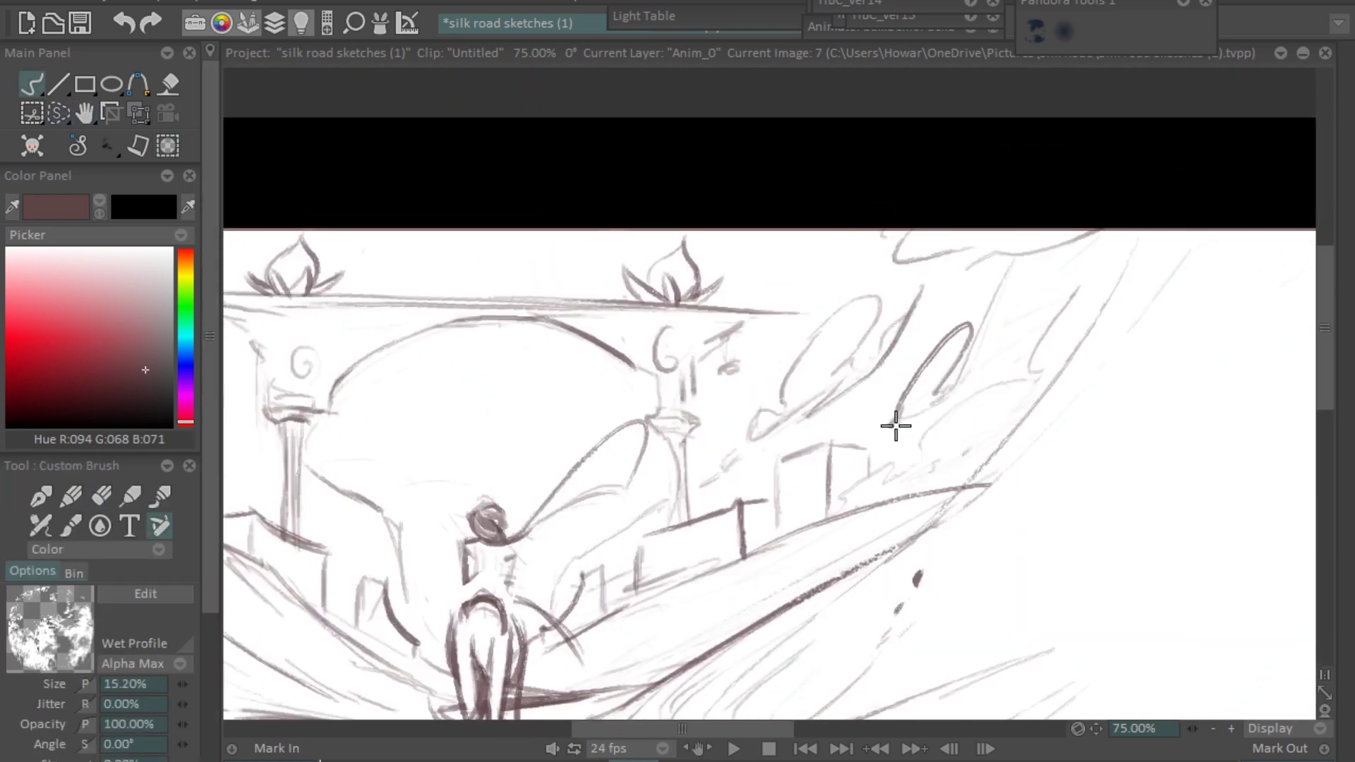
pyautogui.scroll(2, 635, 221)
pyautogui.scroll(-2, 695, 105)
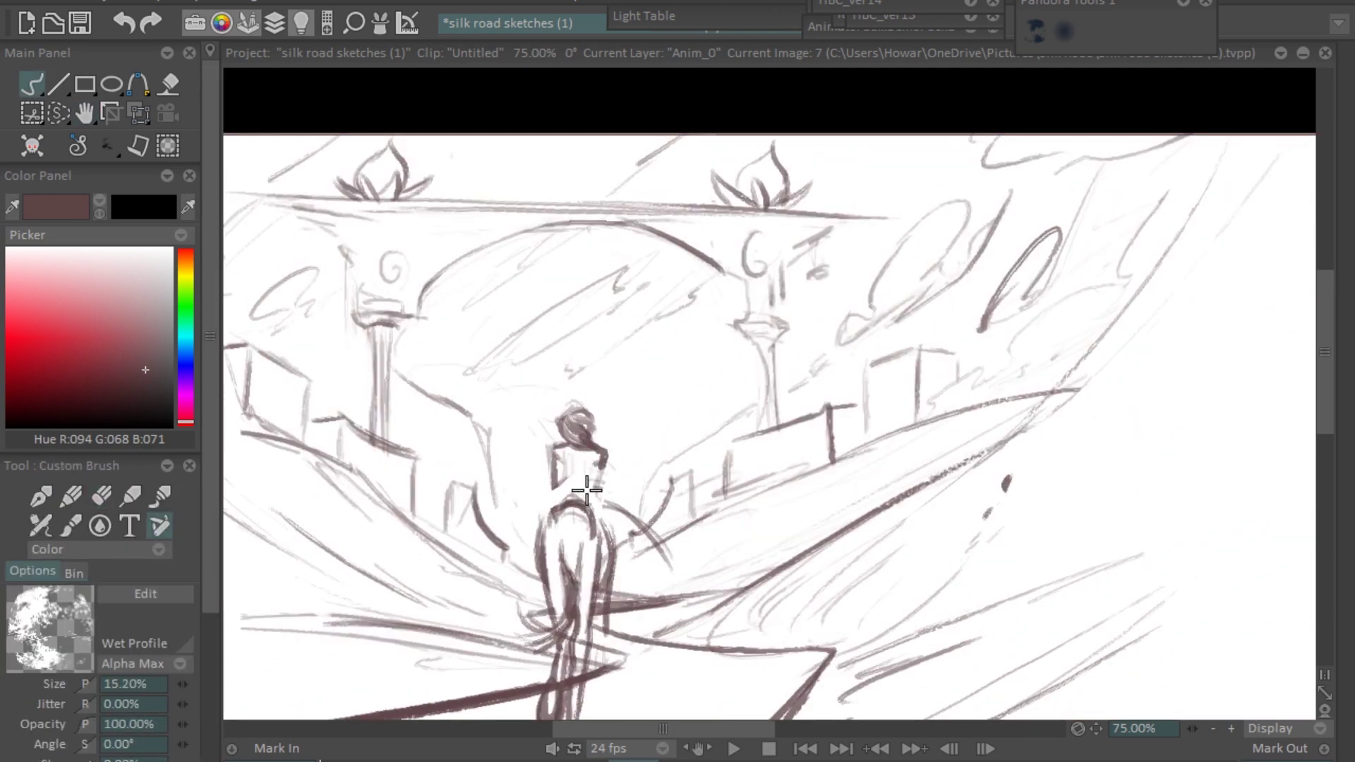
pyautogui.moveTo(571, 516)
pyautogui.mouseDown()
pyautogui.moveTo(662, 394)
pyautogui.moveTo(608, 415)
pyautogui.mouseUp()
pyautogui.moveTo(700, 329)
pyautogui.mouseDown()
pyautogui.moveTo(699, 315)
pyautogui.moveTo(671, 366)
pyautogui.moveTo(632, 366)
pyautogui.mouseUp()
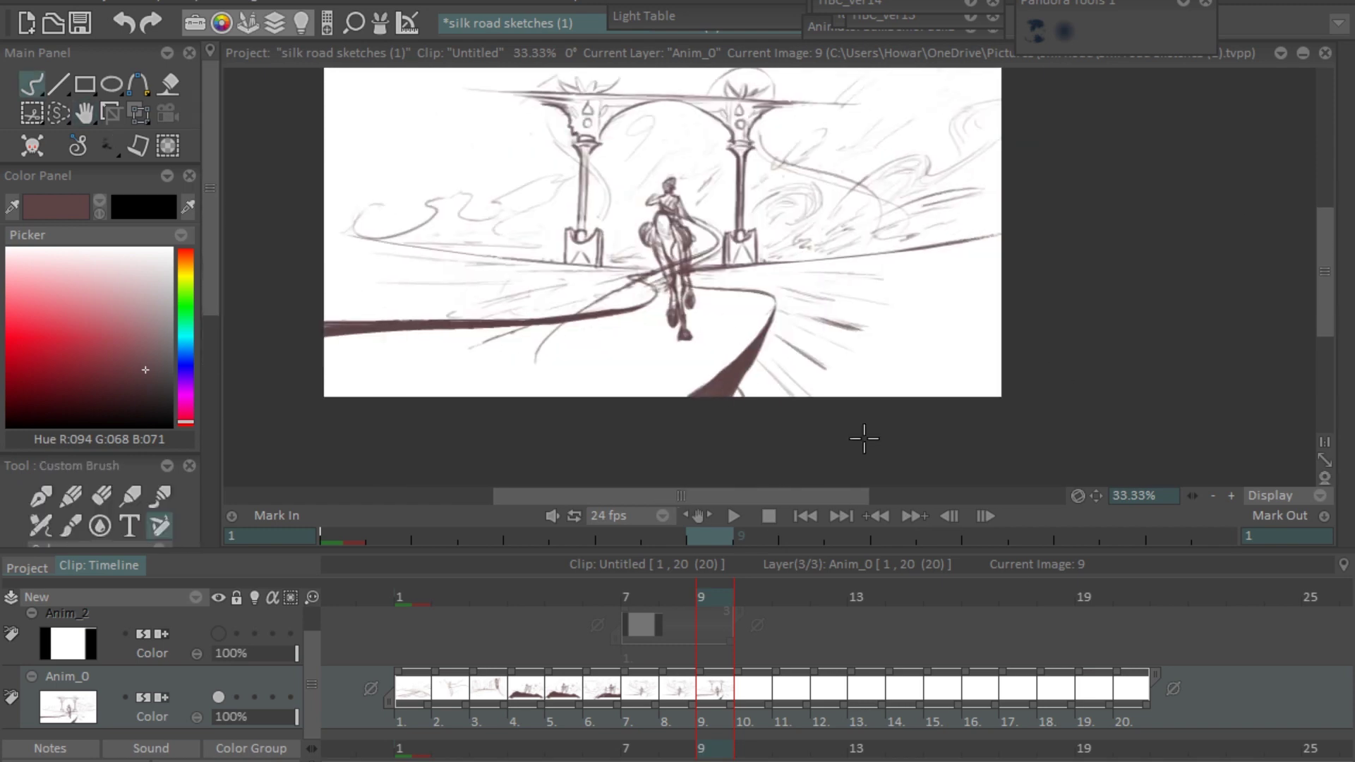
# Add two diagonal strokes at the lower right and zoom in and out to inspect the sketch.
pyautogui.moveTo(879, 336); pyautogui.dragTo(996, 389)
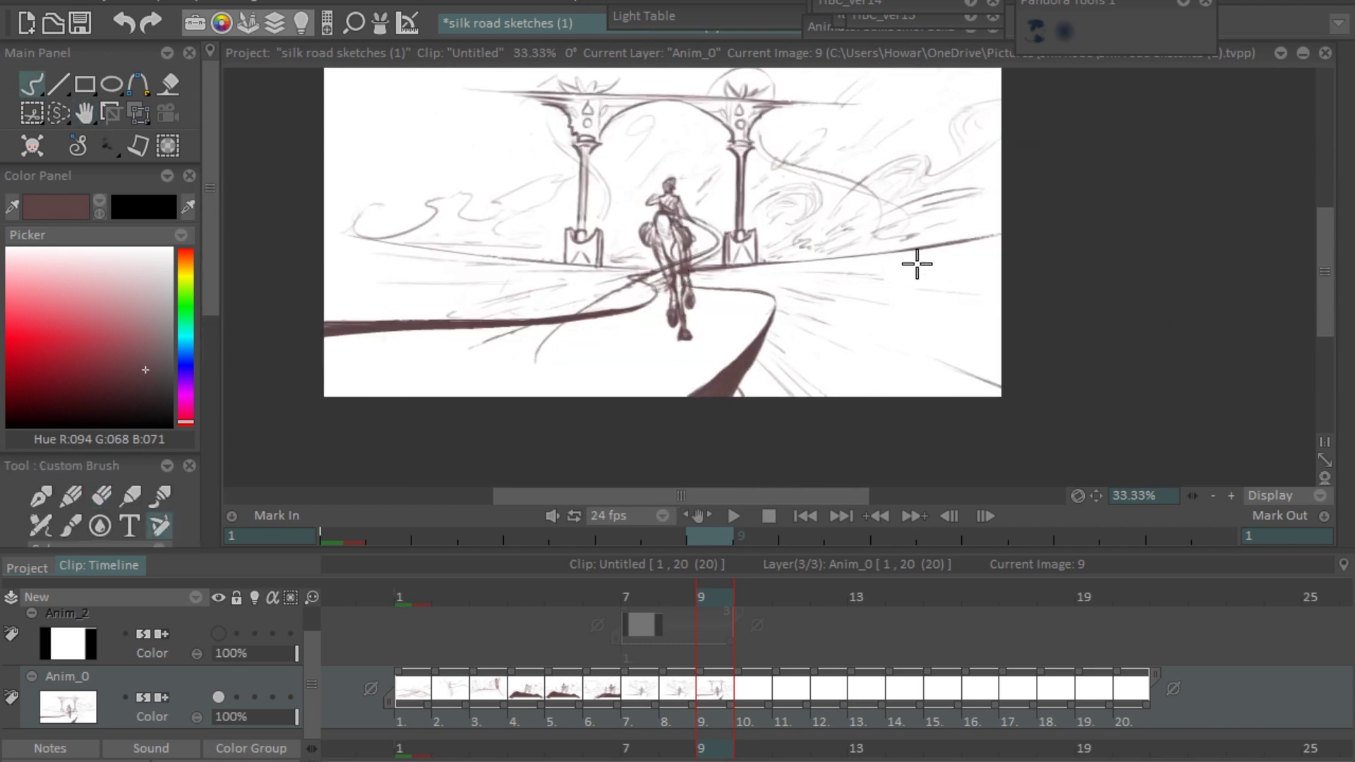
pyautogui.moveTo(998, 272); pyautogui.dragTo(1096, 317)
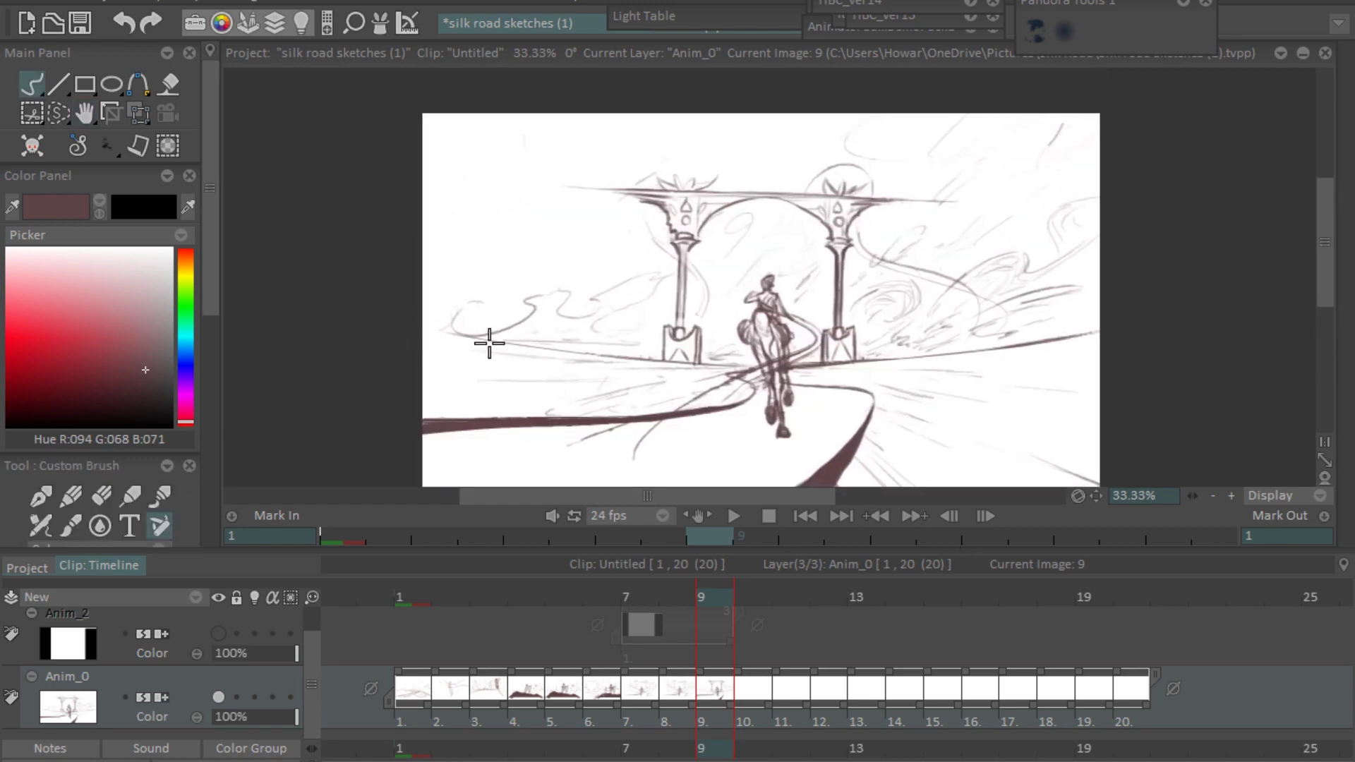
pyautogui.scroll(3, 1040, 379)
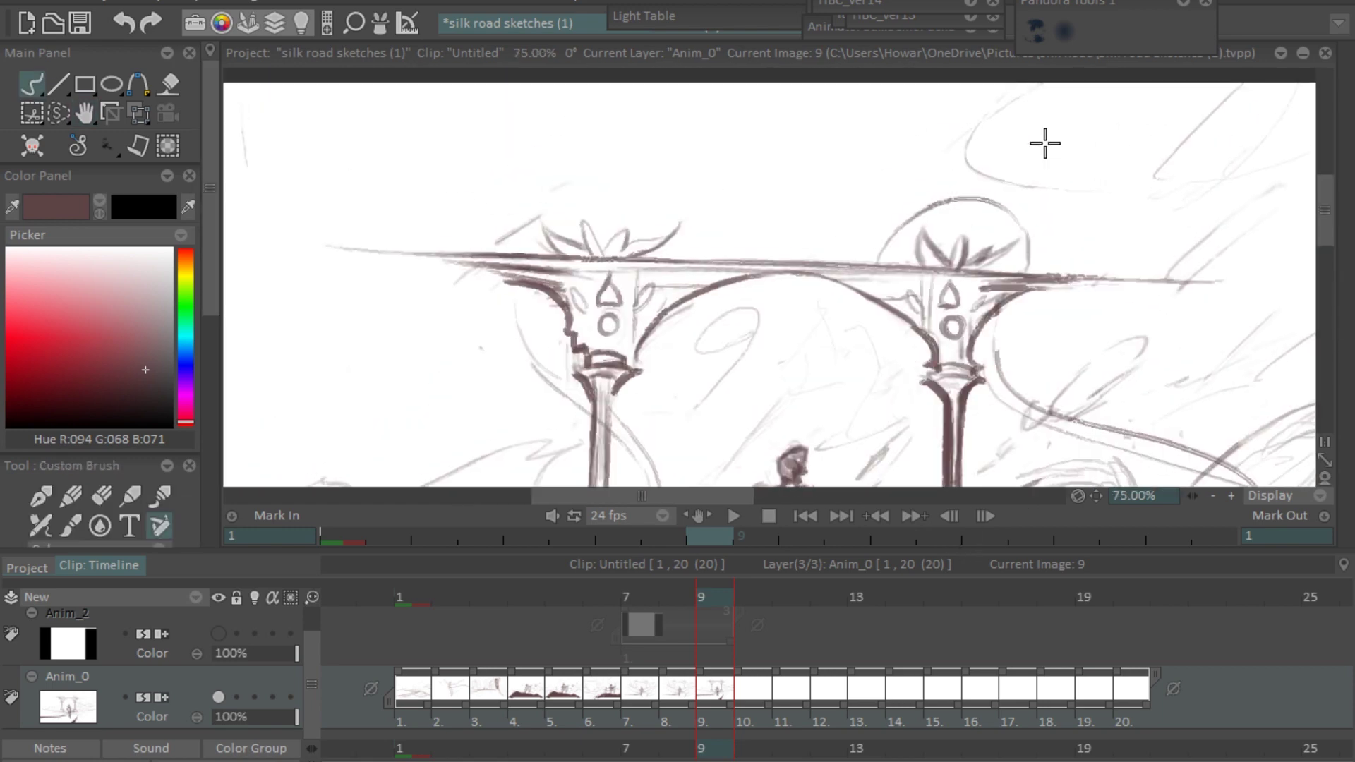
pyautogui.scroll(-4, 1043, 142)
pyautogui.scroll(5, 473, 237)
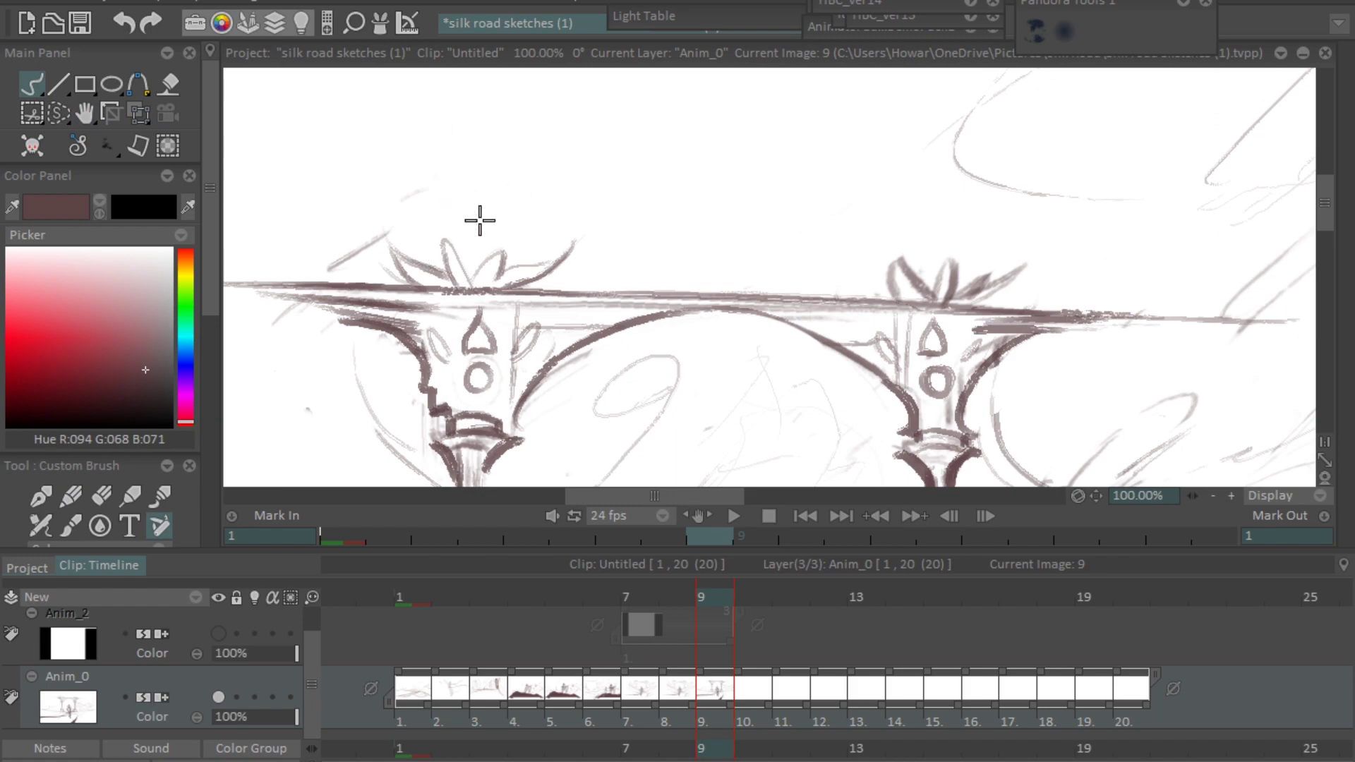
pyautogui.scroll(-2, 1029, 145)
pyautogui.scroll(-2, 1080, 267)
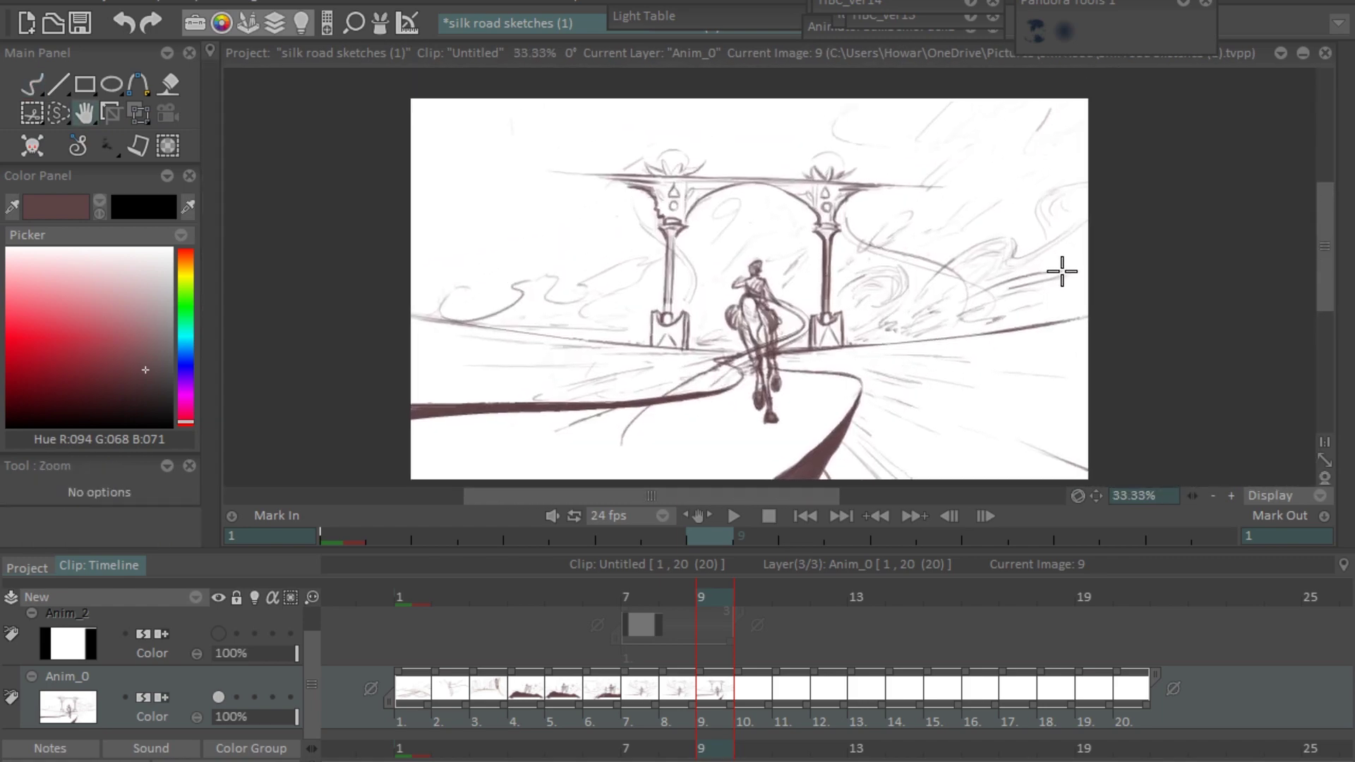
pyautogui.scroll(3, 1073, 282)
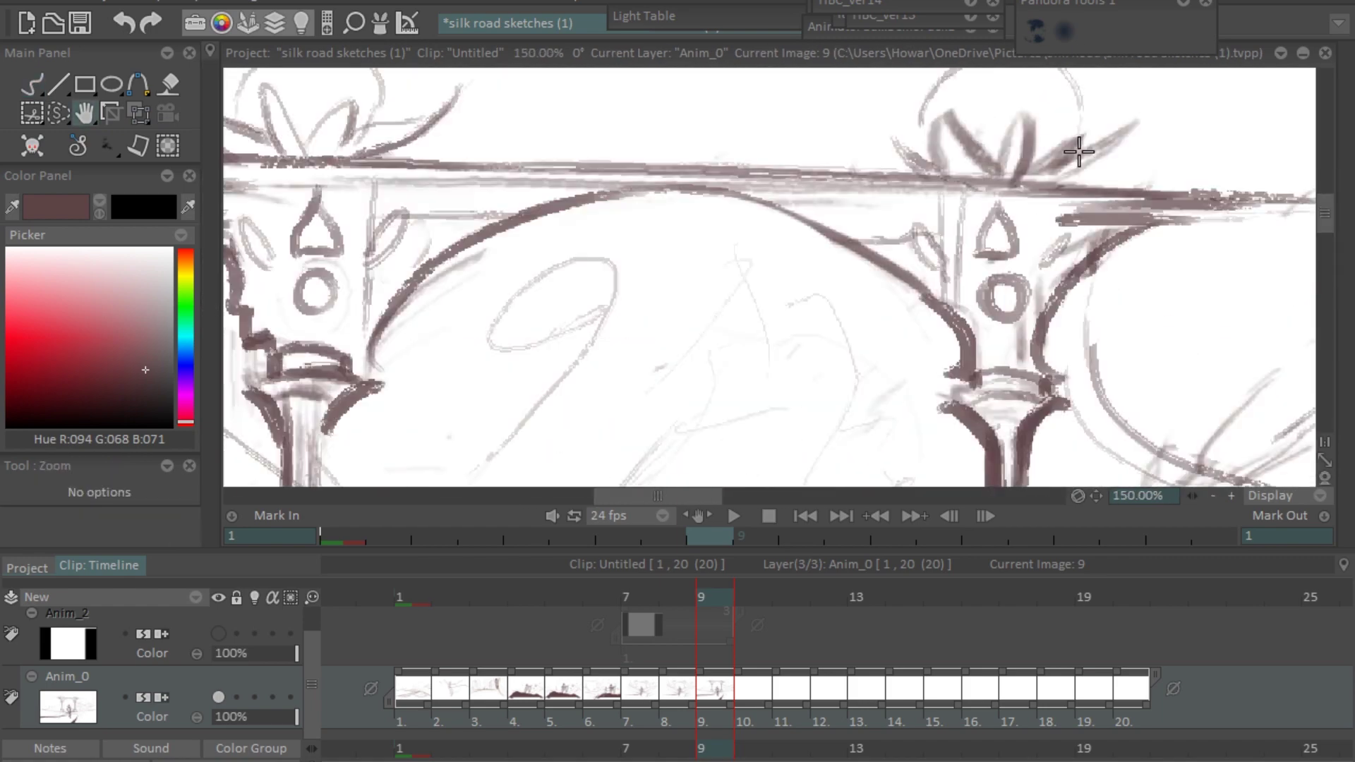
pyautogui.scroll(-2, 1195, 212)
pyautogui.scroll(2, 917, 303)
# Switch to the Eraser brush and zoom out over the sketch.
pyautogui.press('e')
pyautogui.press('e')
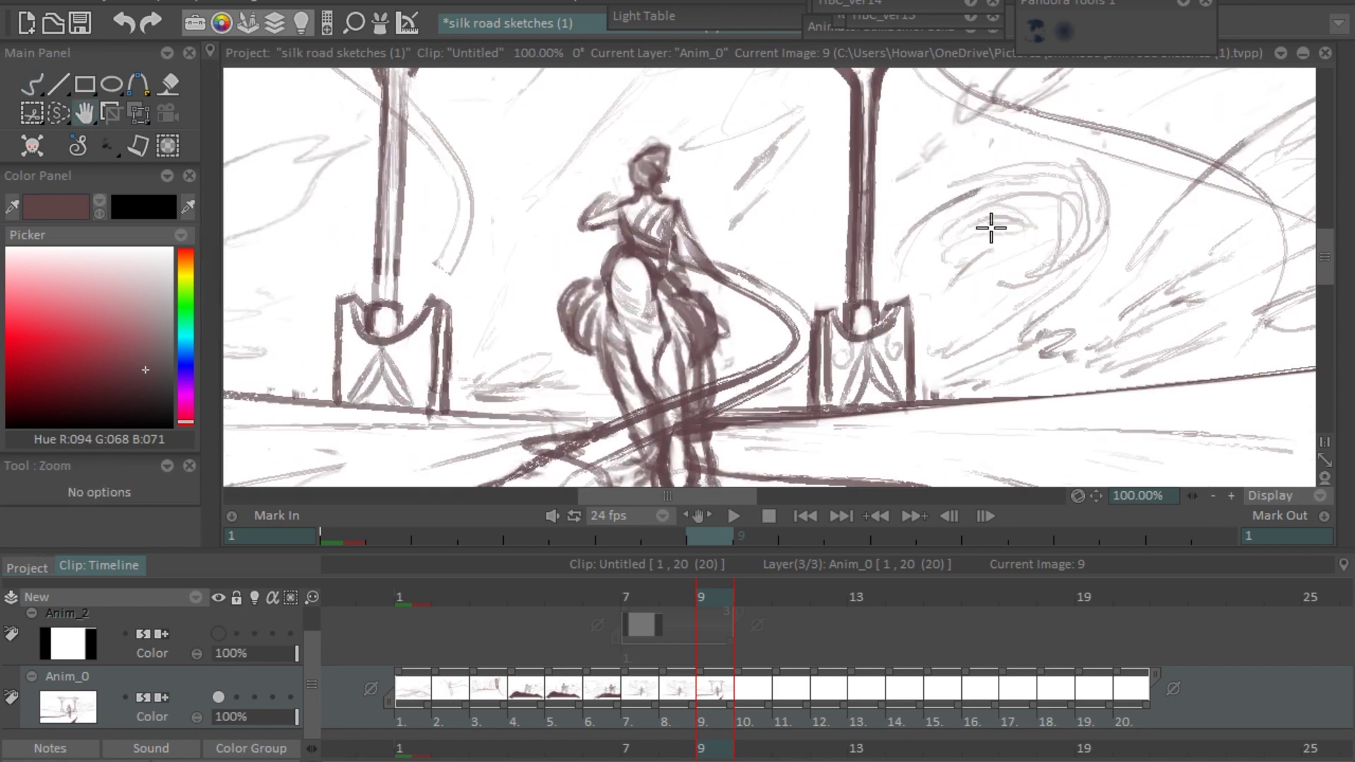
pyautogui.scroll(-1, 793, 326)
pyautogui.scroll(-1, 888, 325)
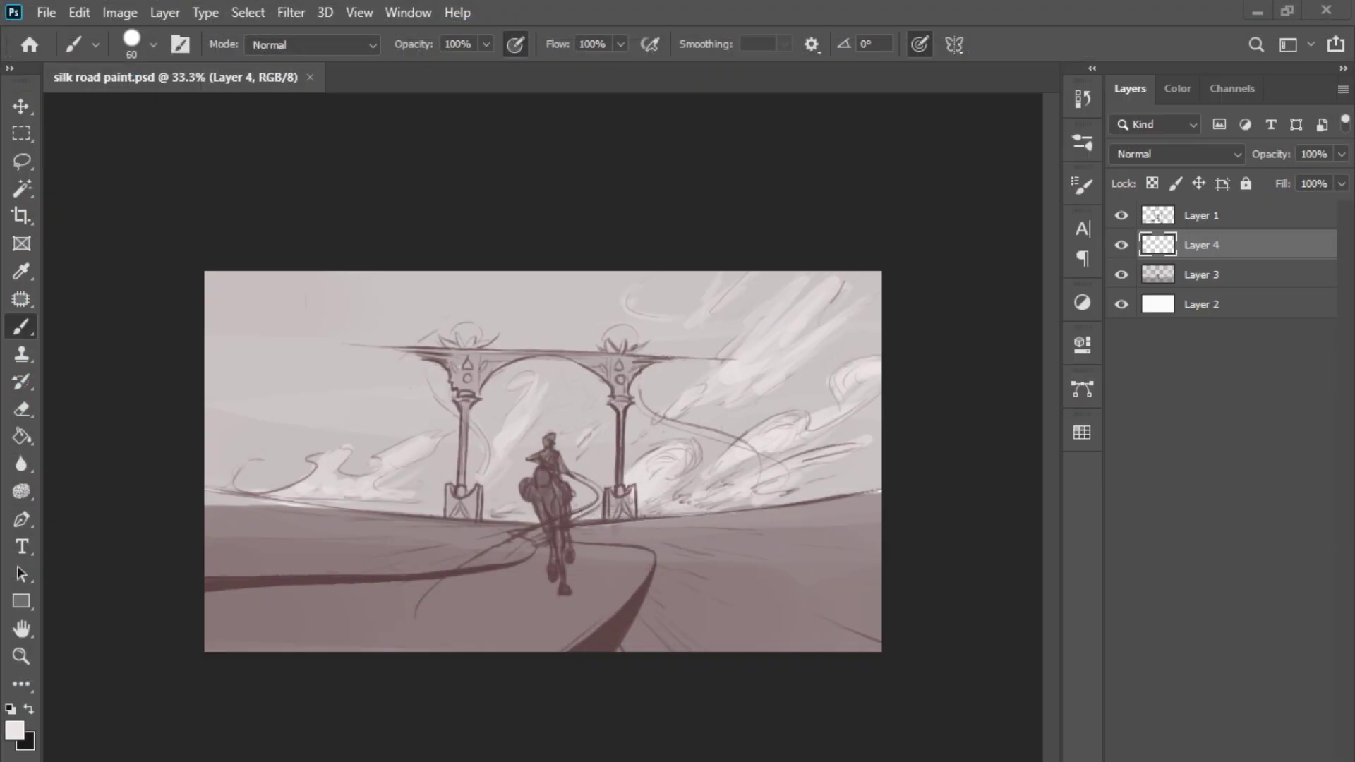
# Stretch the gateway sketch to the full canvas width and fine-tune its size and position.
pyautogui.moveTo(487, 464); pyautogui.dragTo(879, 464)
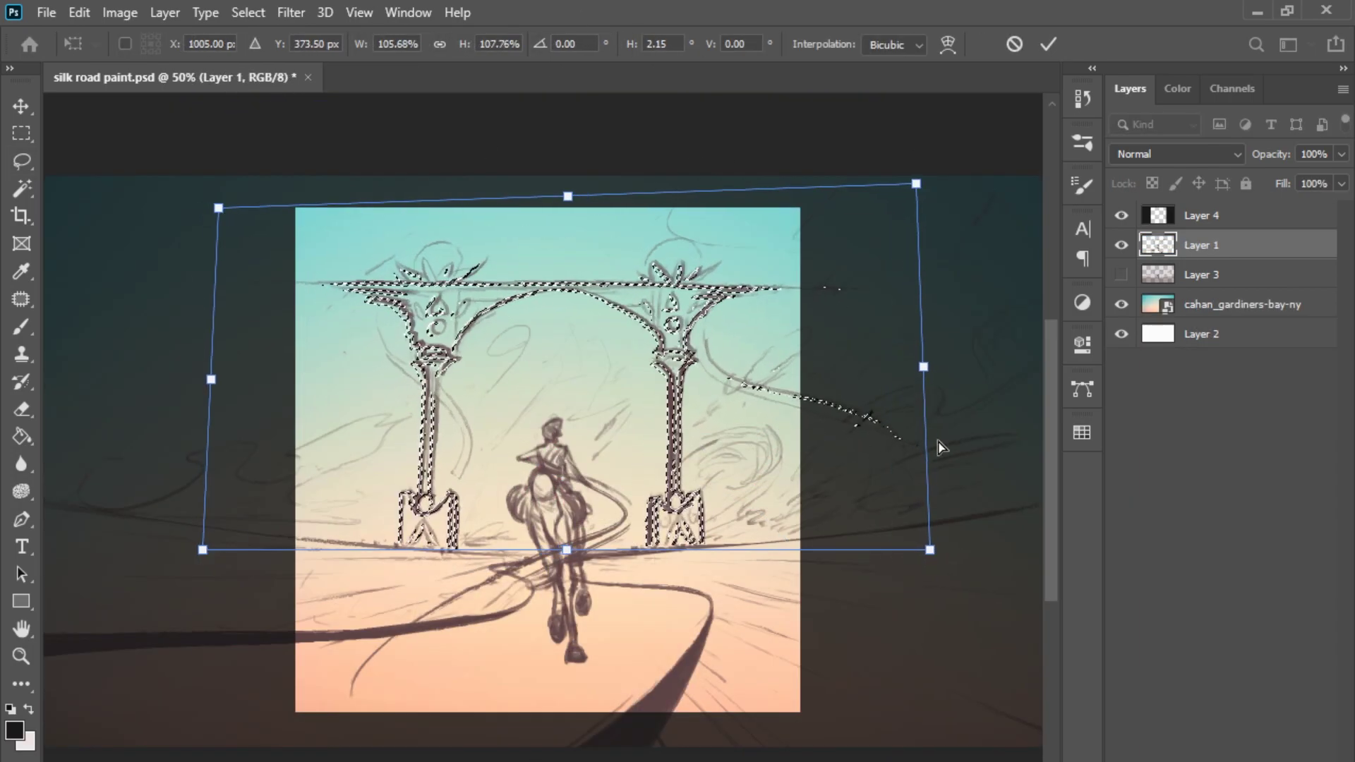
pyautogui.moveTo(916, 187); pyautogui.dragTo(912, 184)
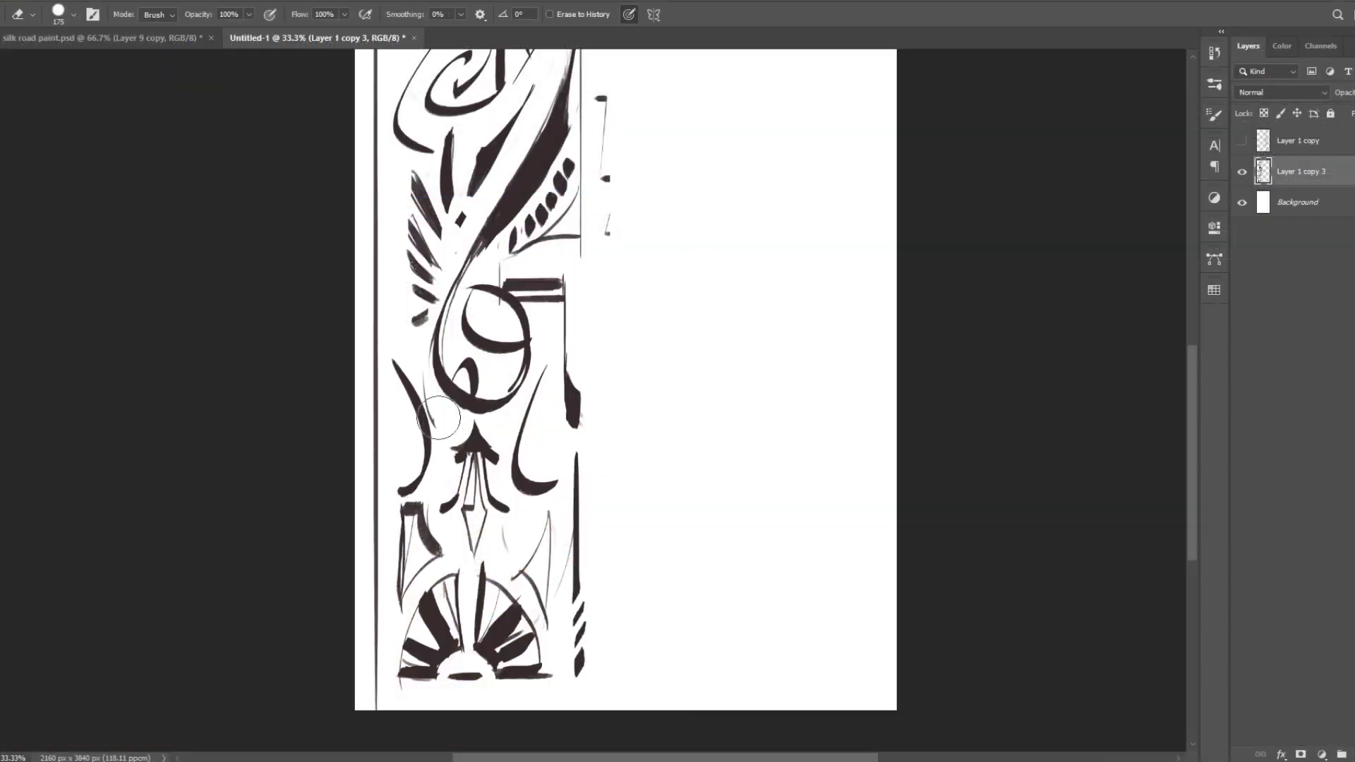
# Paint curling and diagonal dark strokes onto the upper ornament of the pattern strip.
pyautogui.moveTo(615, 301); pyautogui.dragTo(614, 666)
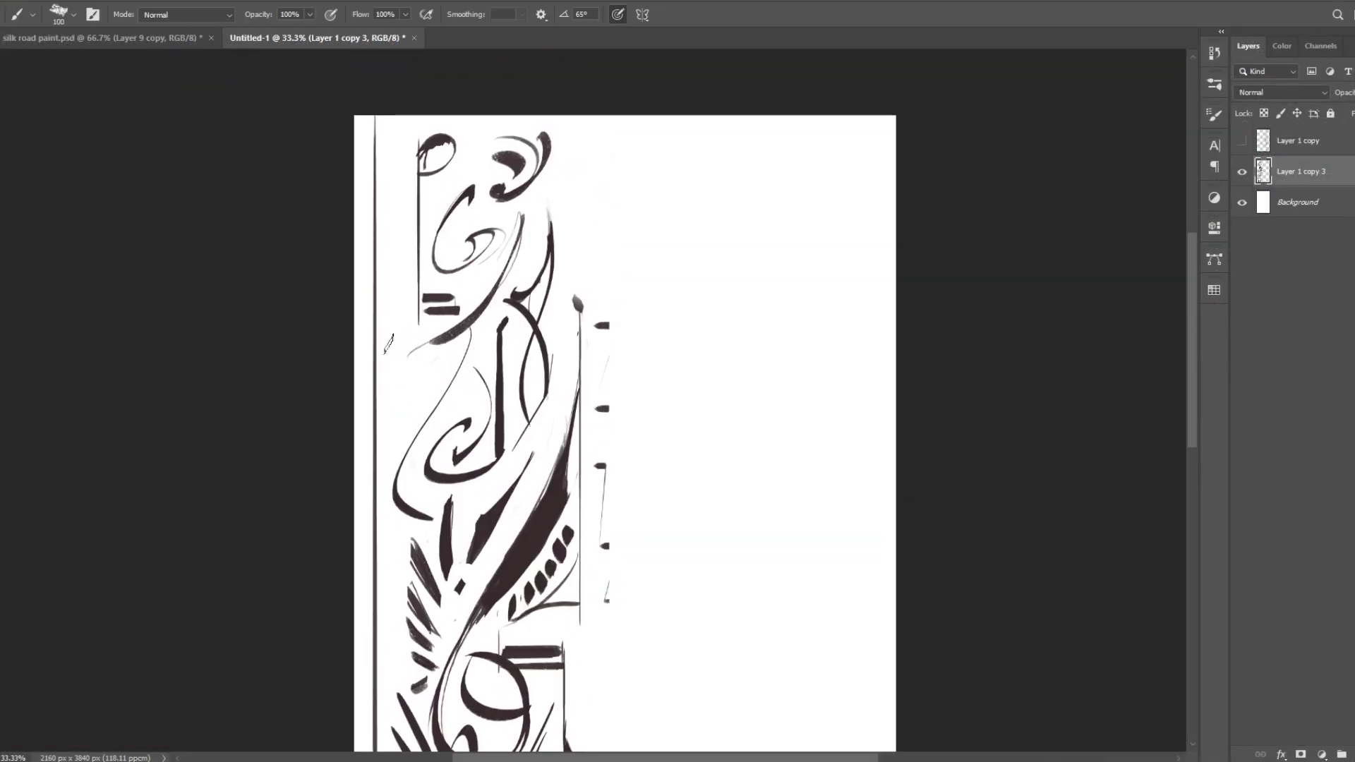
pyautogui.moveTo(392, 279)
pyautogui.mouseDown()
pyautogui.moveTo(398, 427)
pyautogui.moveTo(463, 353)
pyautogui.mouseUp()
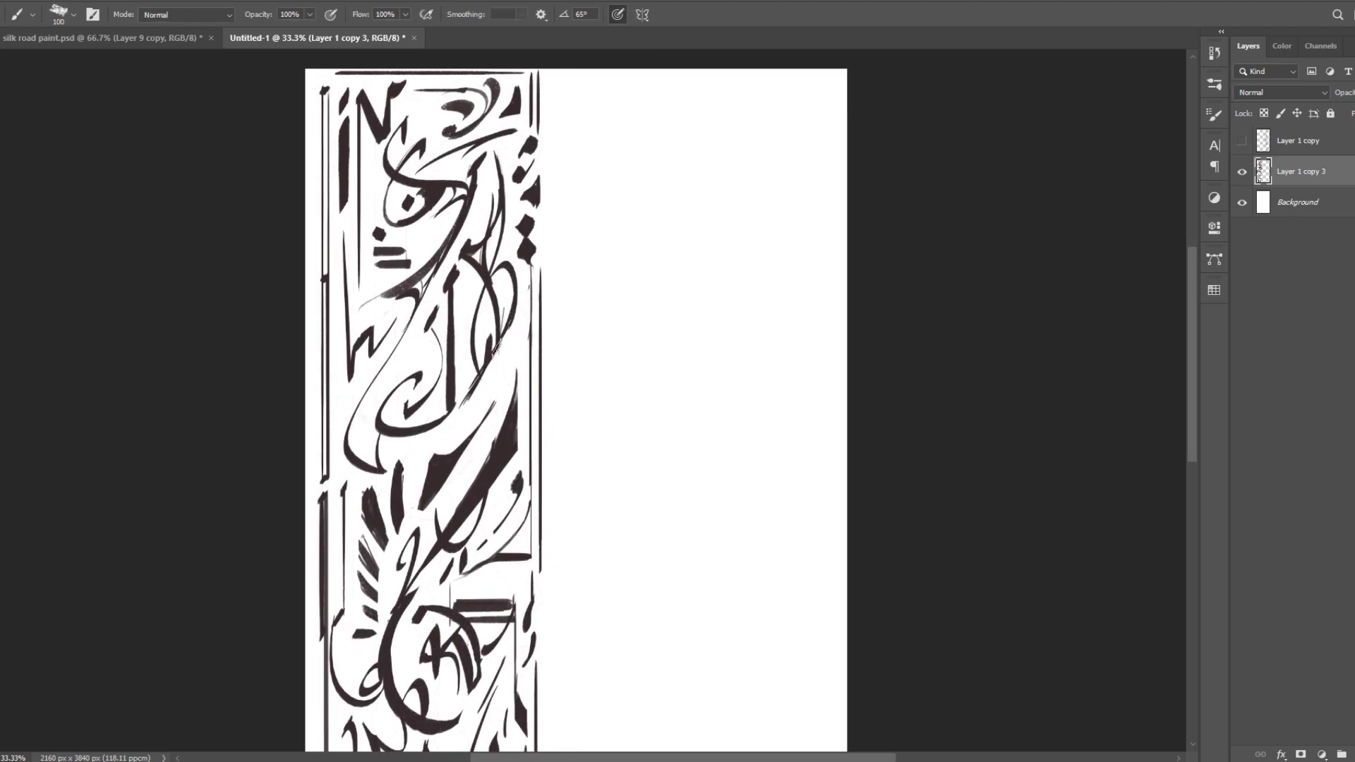
pyautogui.moveTo(507, 372); pyautogui.dragTo(423, 494)
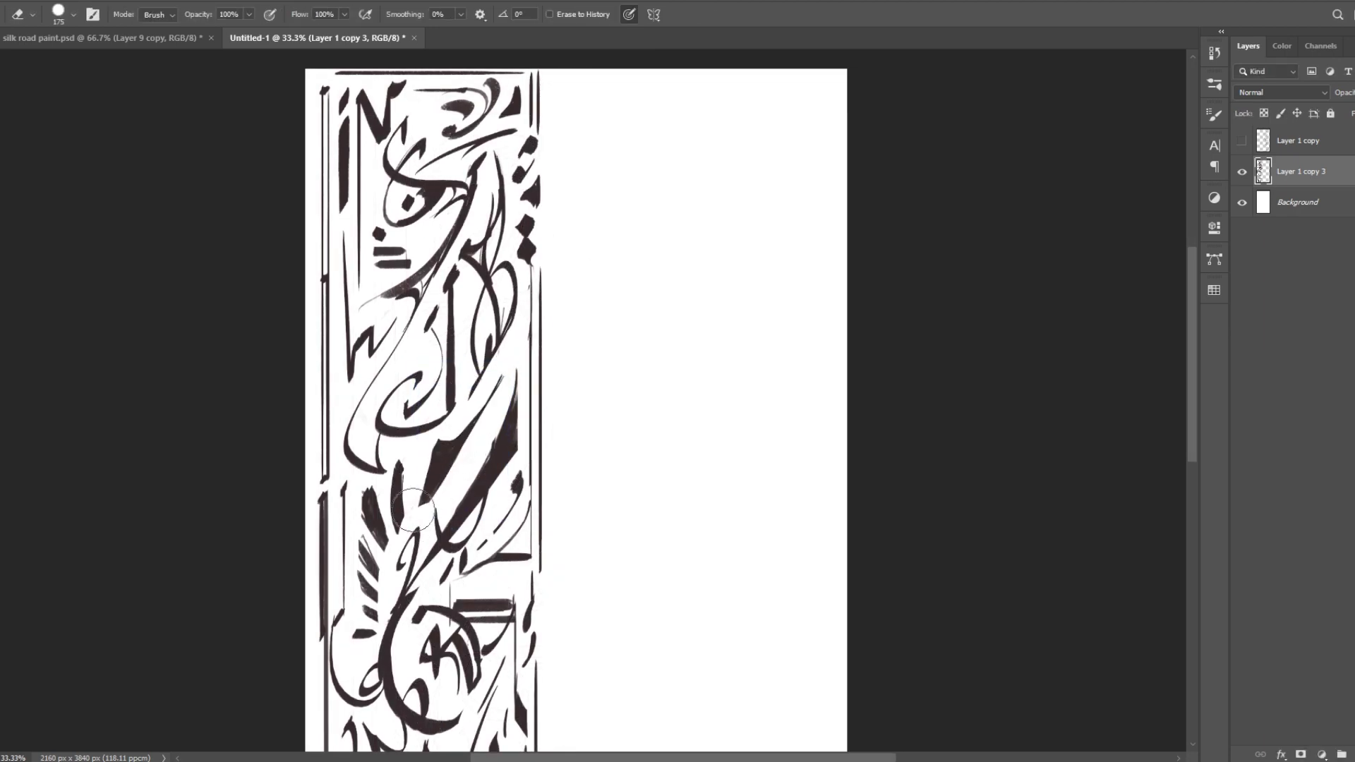
pyautogui.moveTo(639, 654); pyautogui.dragTo(651, 379)
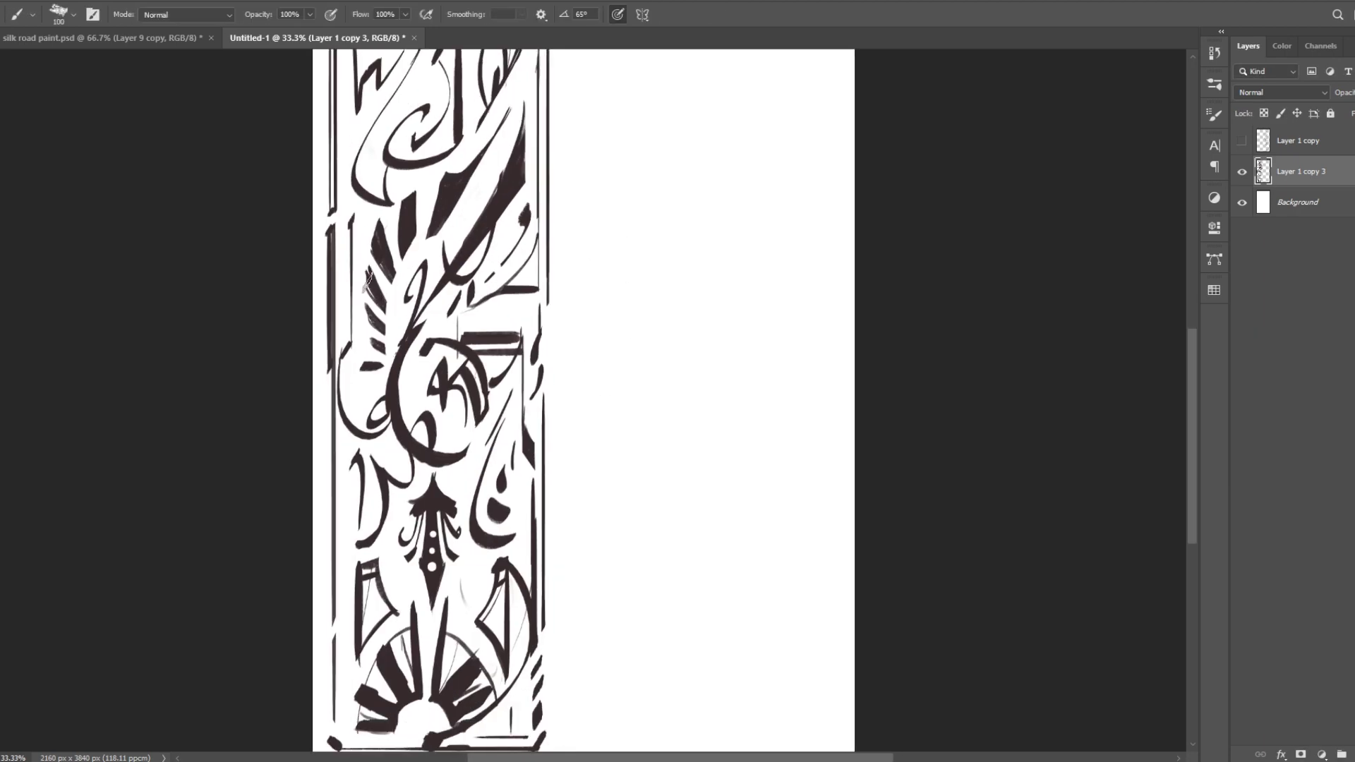
pyautogui.press('b')
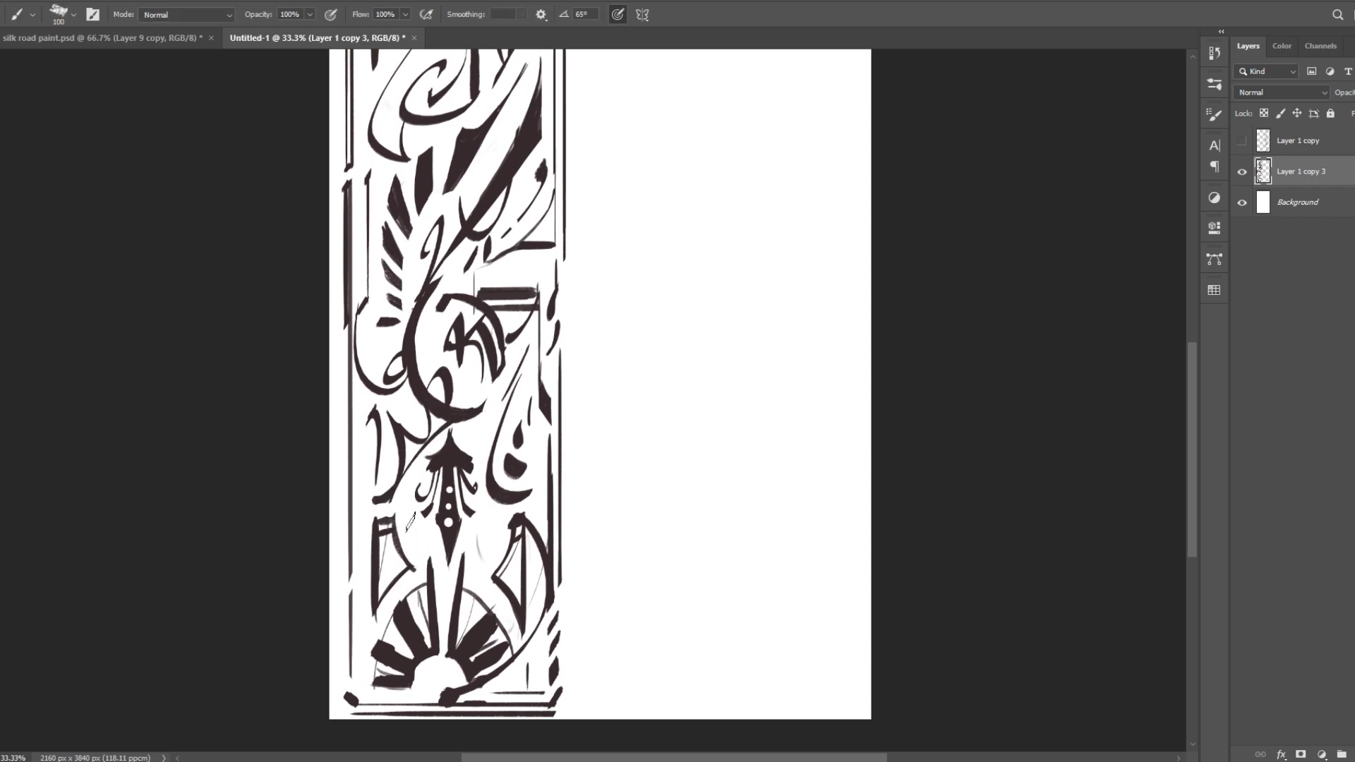
pyautogui.moveTo(587, 402); pyautogui.dragTo(554, 530)
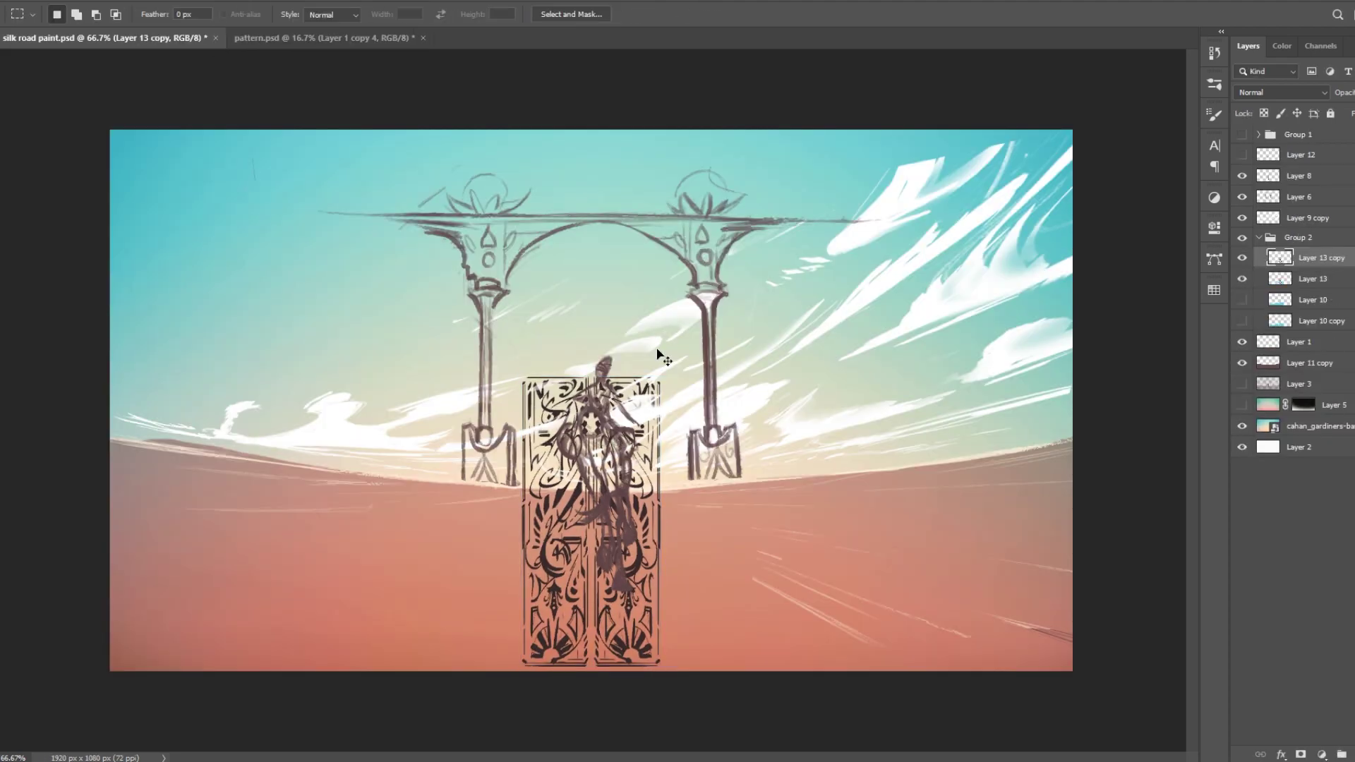
# Perspective-distort the mirrored pattern, pulling its bottom corners outward below the canvas to form the road.
pyautogui.moveTo(614, 442); pyautogui.dragTo(576, 496)
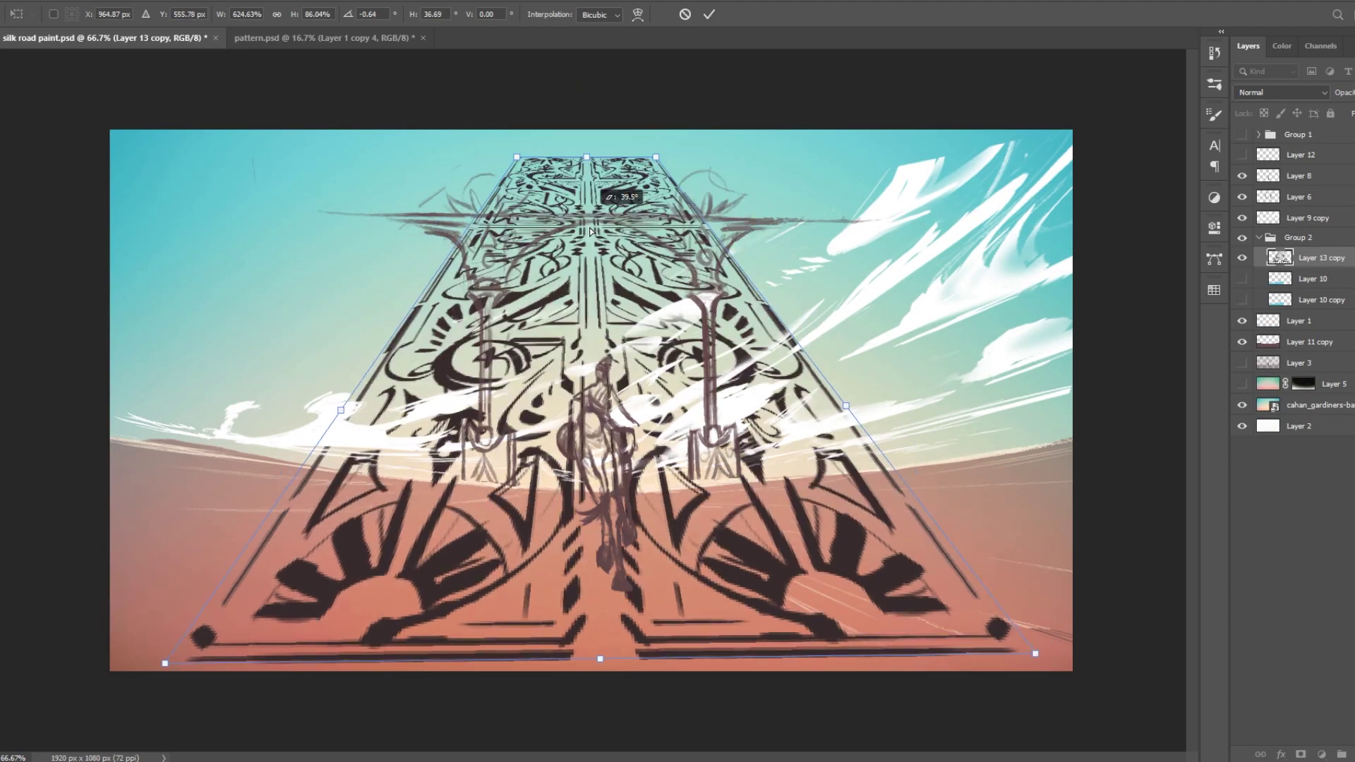
pyautogui.hotkey('ctrl', '-')
pyautogui.moveTo(811, 581); pyautogui.dragTo(856, 548)
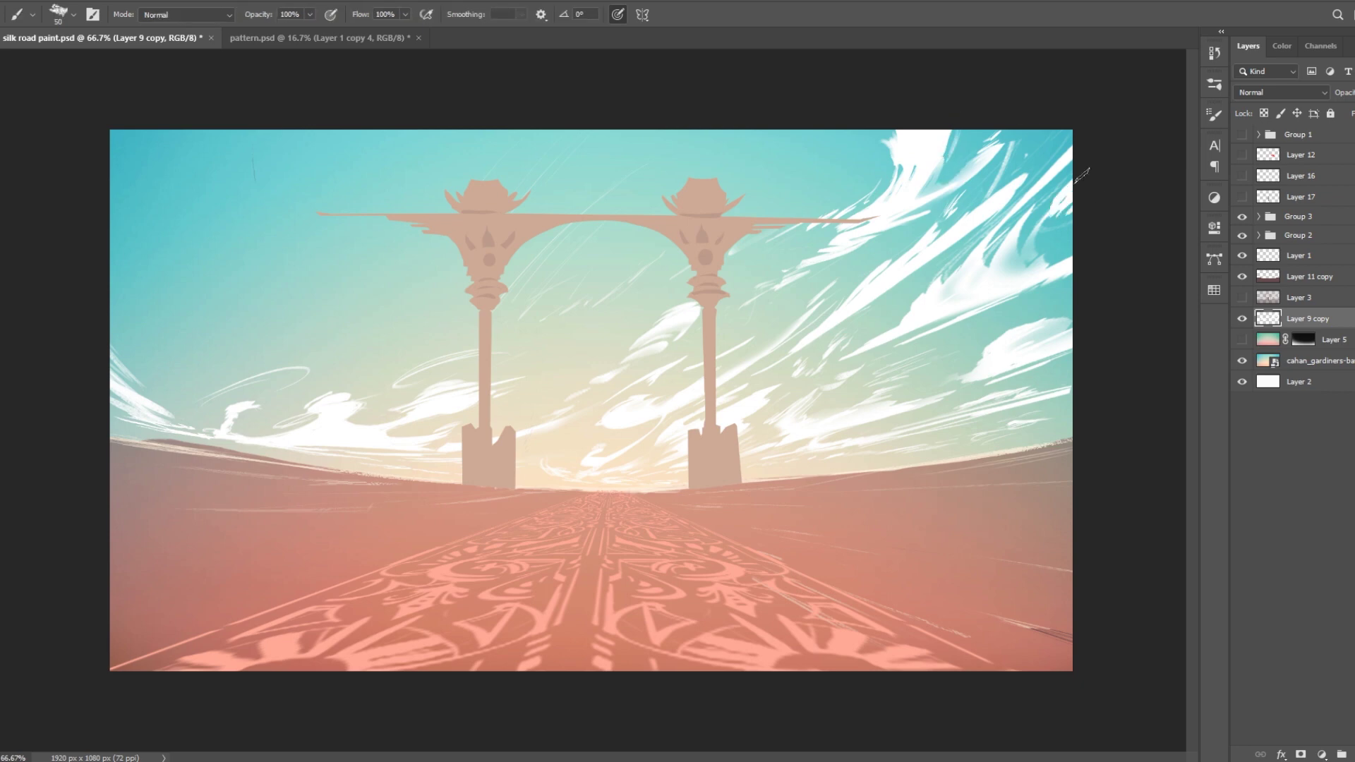
# Mask in the sky photo along the right horizon with a soft round brush, adjusting brush size.
pyautogui.press('r')
pyautogui.click(73, 16)
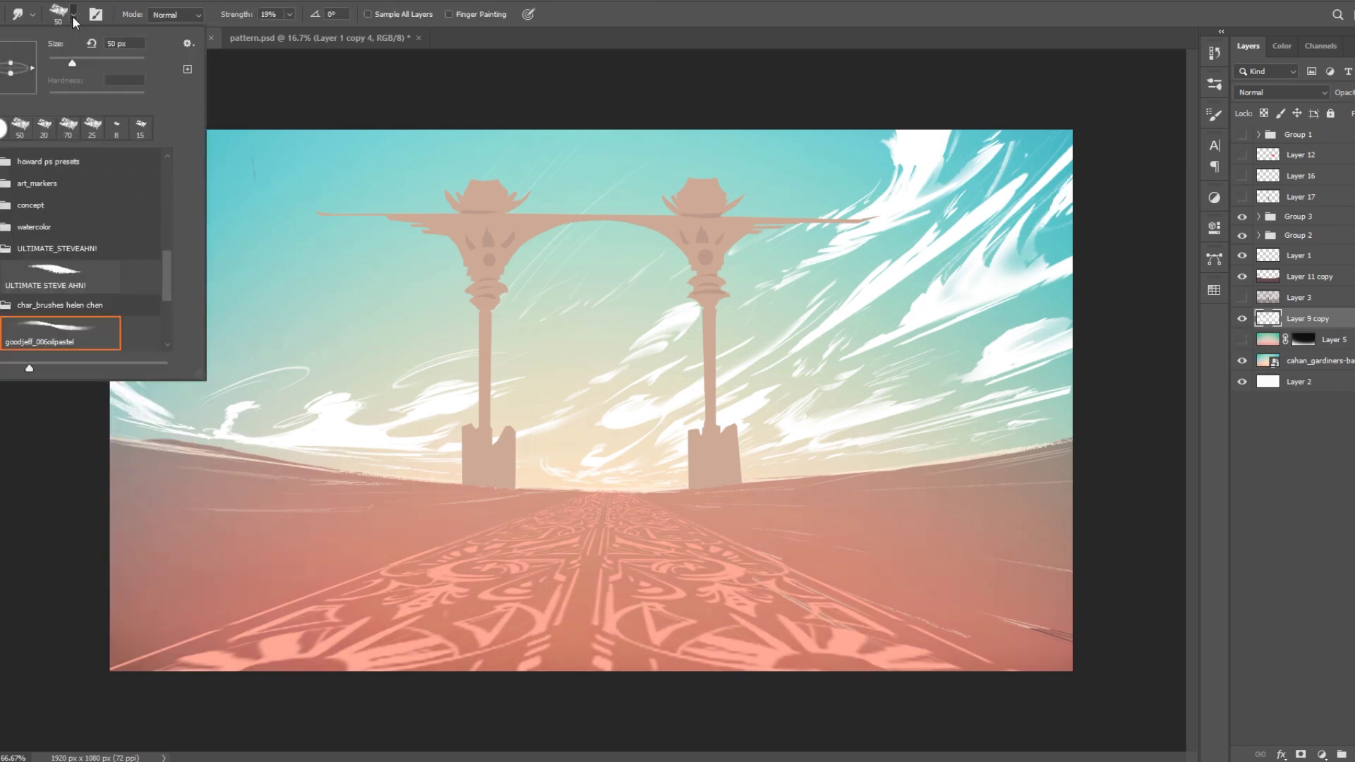
pyautogui.doubleClick(43, 184)
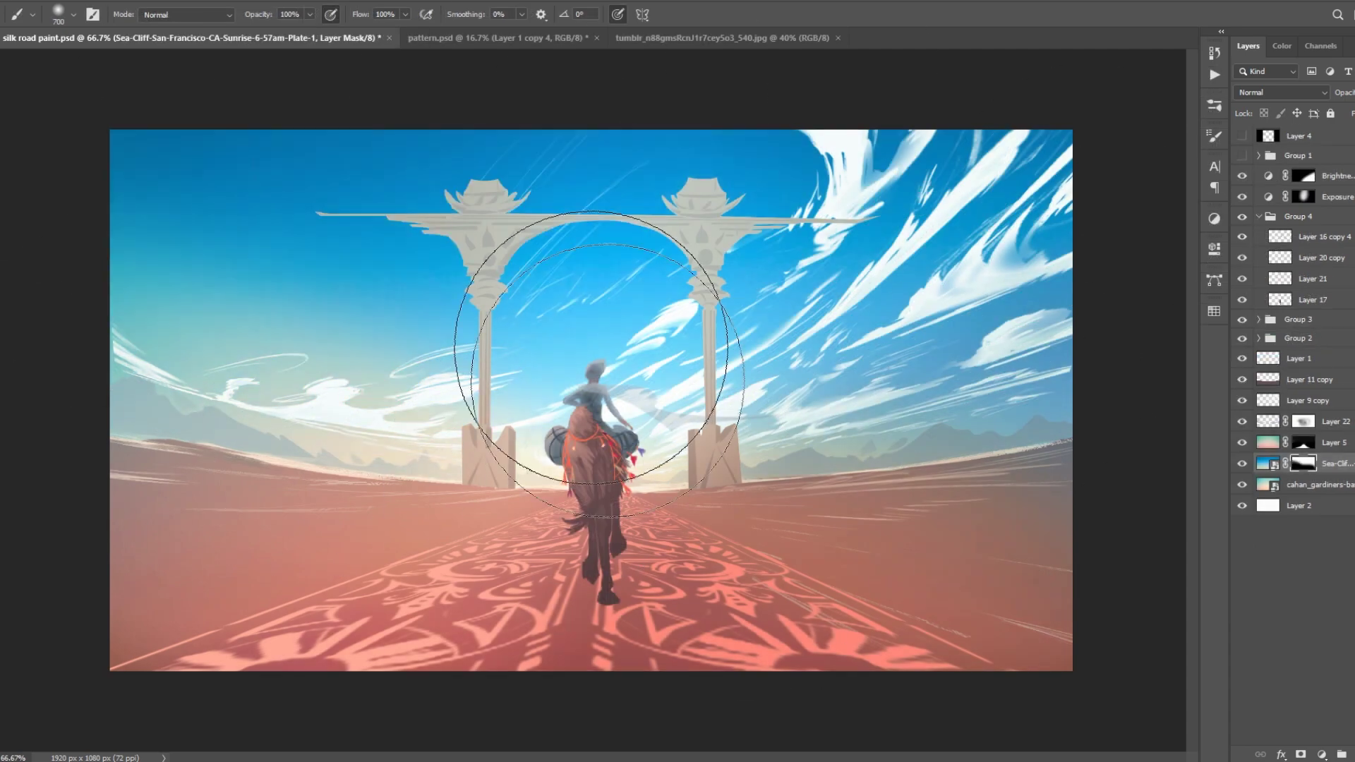
pyautogui.moveTo(989, 452); pyautogui.dragTo(1029, 453)
pyautogui.press('[')
pyautogui.press('[')
pyautogui.press('[')
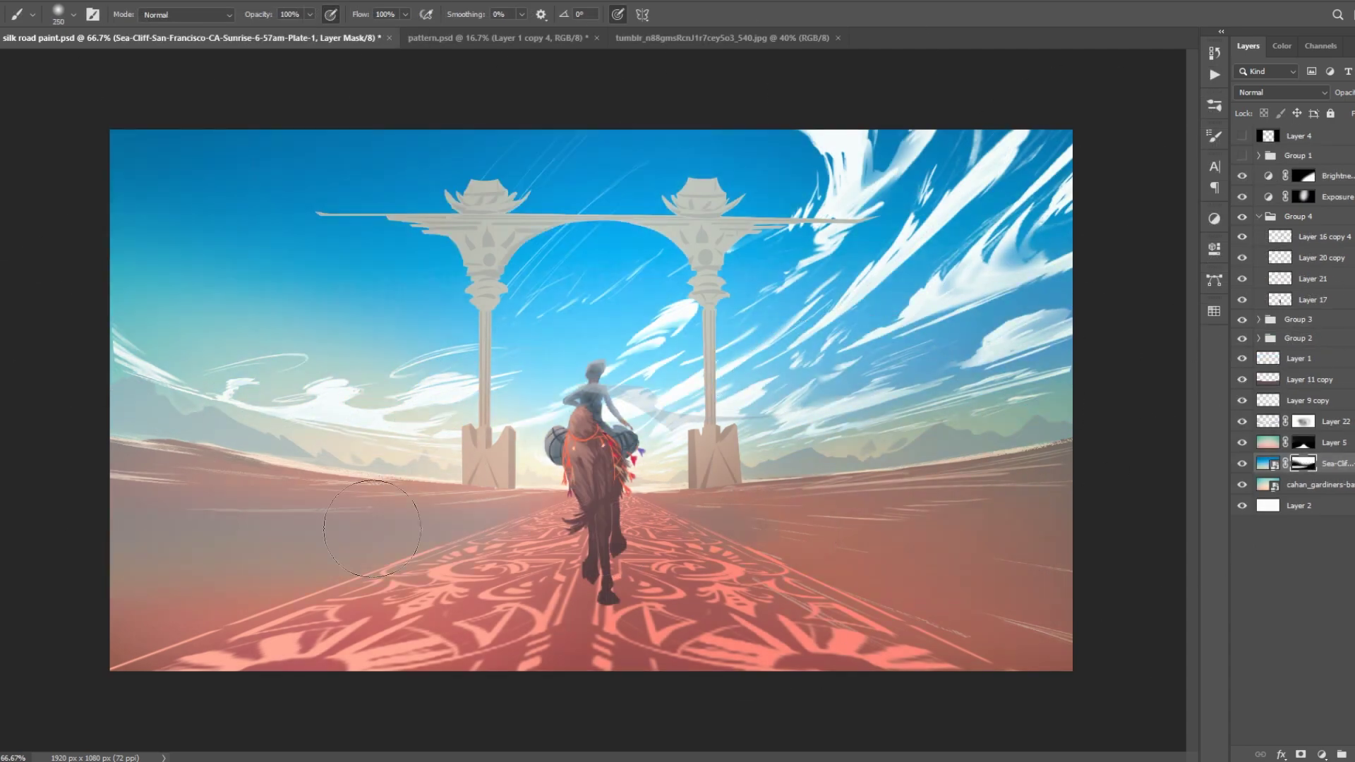
pyautogui.press(']')
pyautogui.press(']')
pyautogui.press(']')
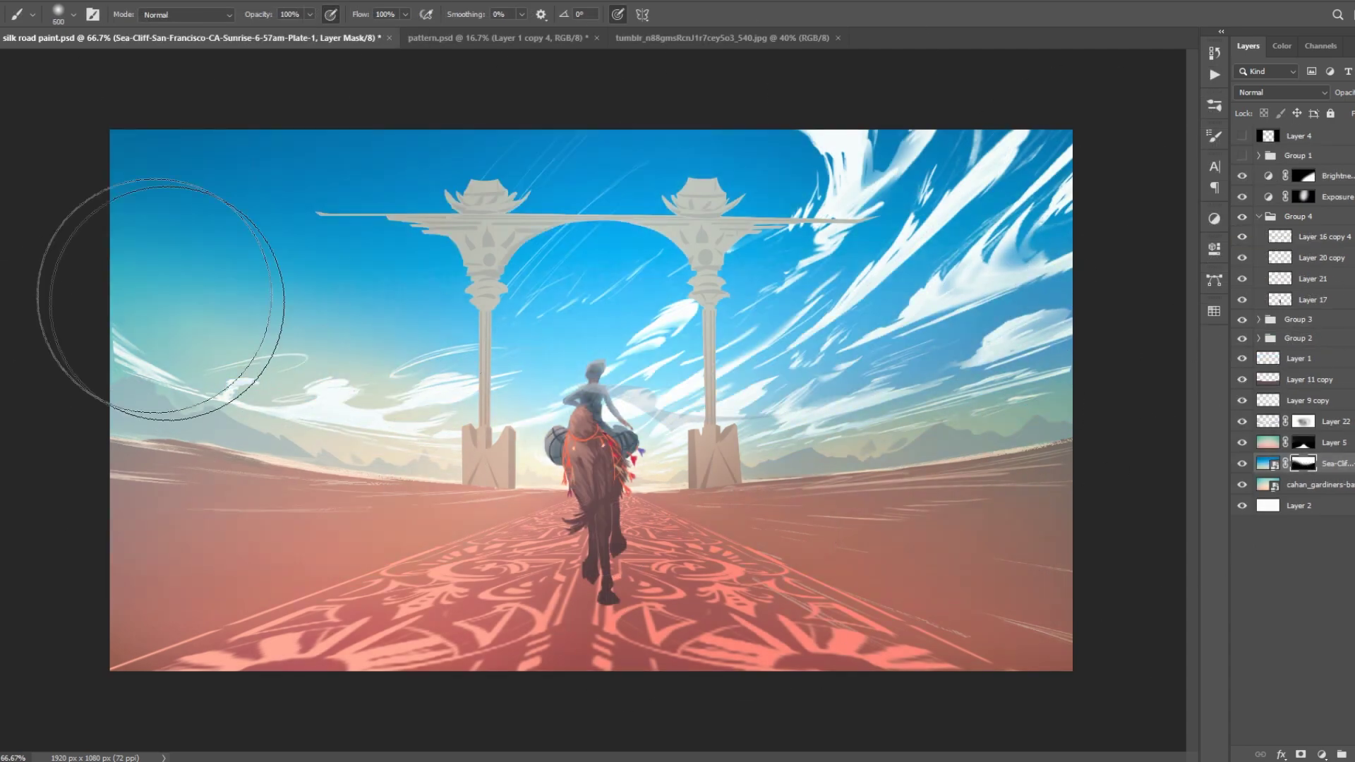
pyautogui.press('[')
# Choose a foliage-shaped brush from the full brush list.
pyautogui.click(74, 15)
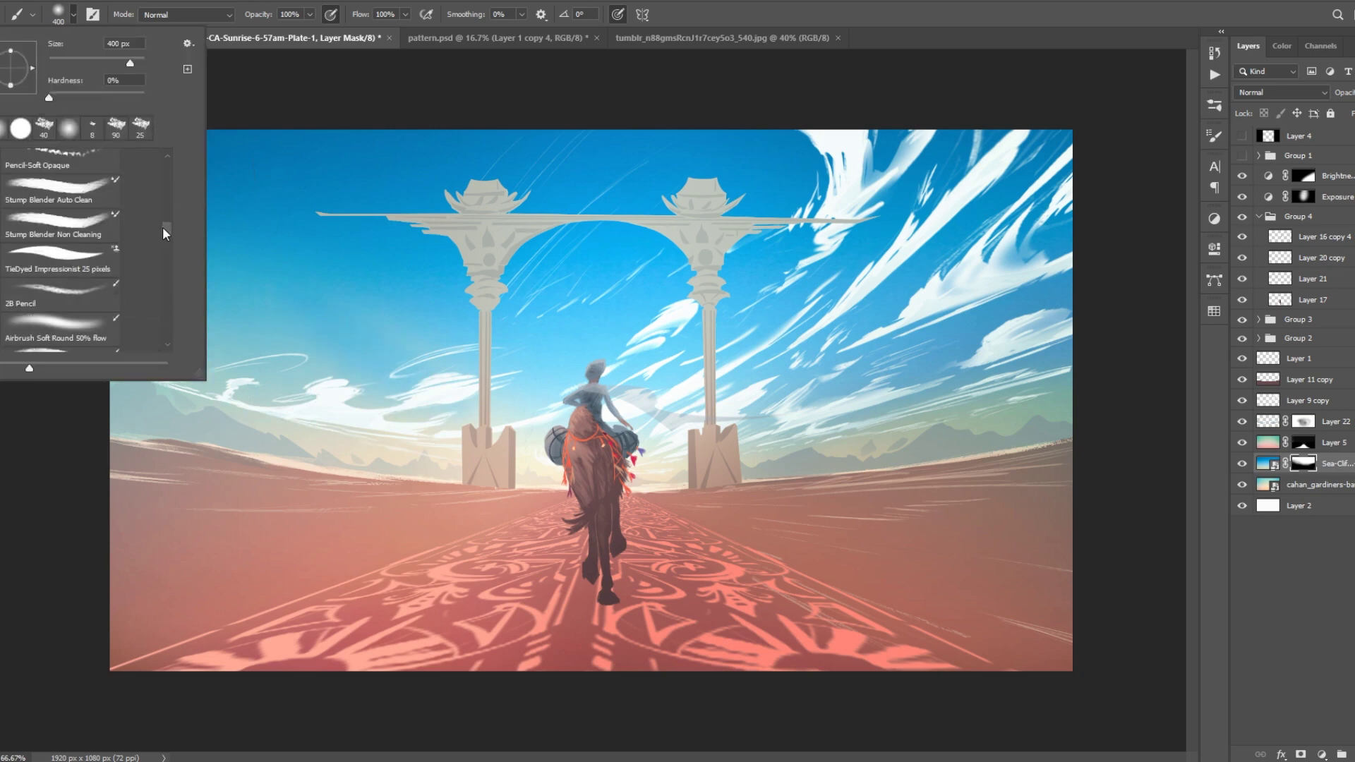
pyautogui.click(92, 14)
pyautogui.click(951, 158)
pyautogui.click(1024, 212)
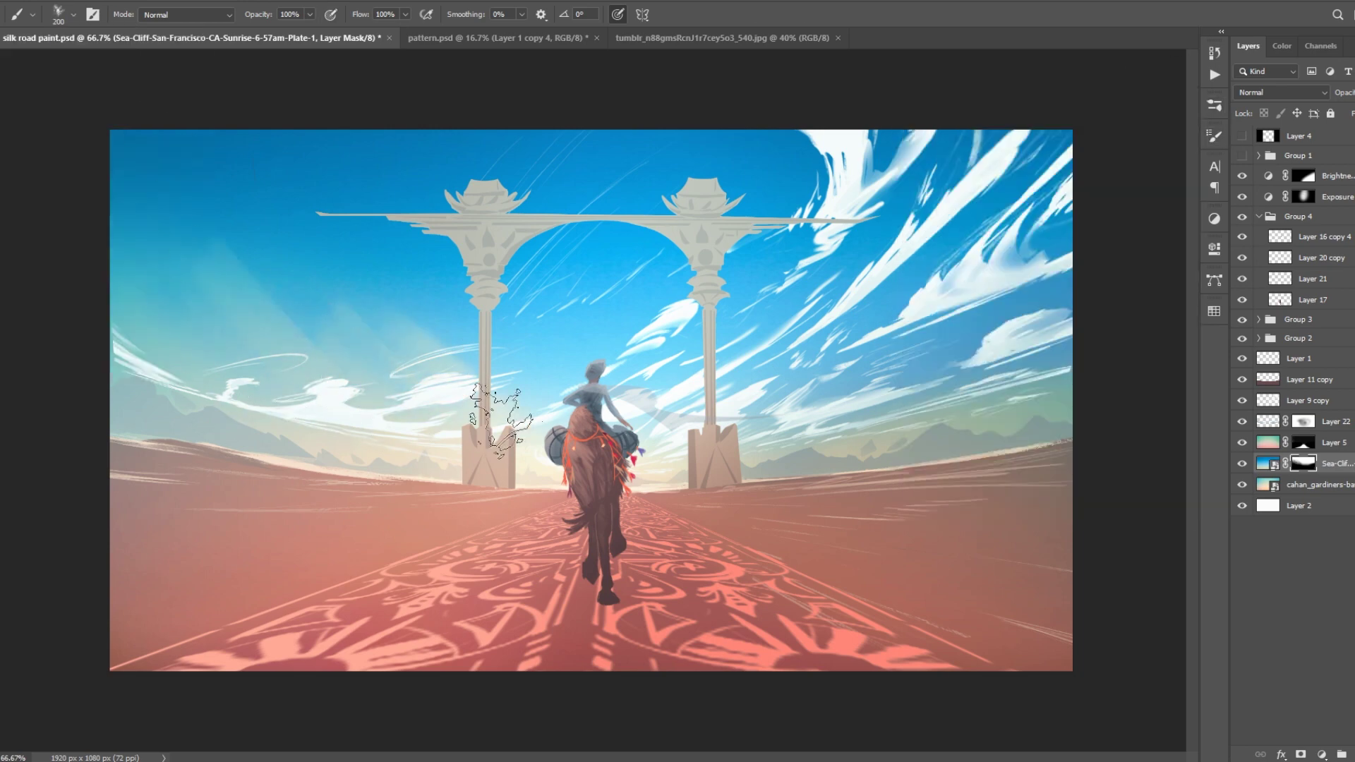
pyautogui.press('Return')
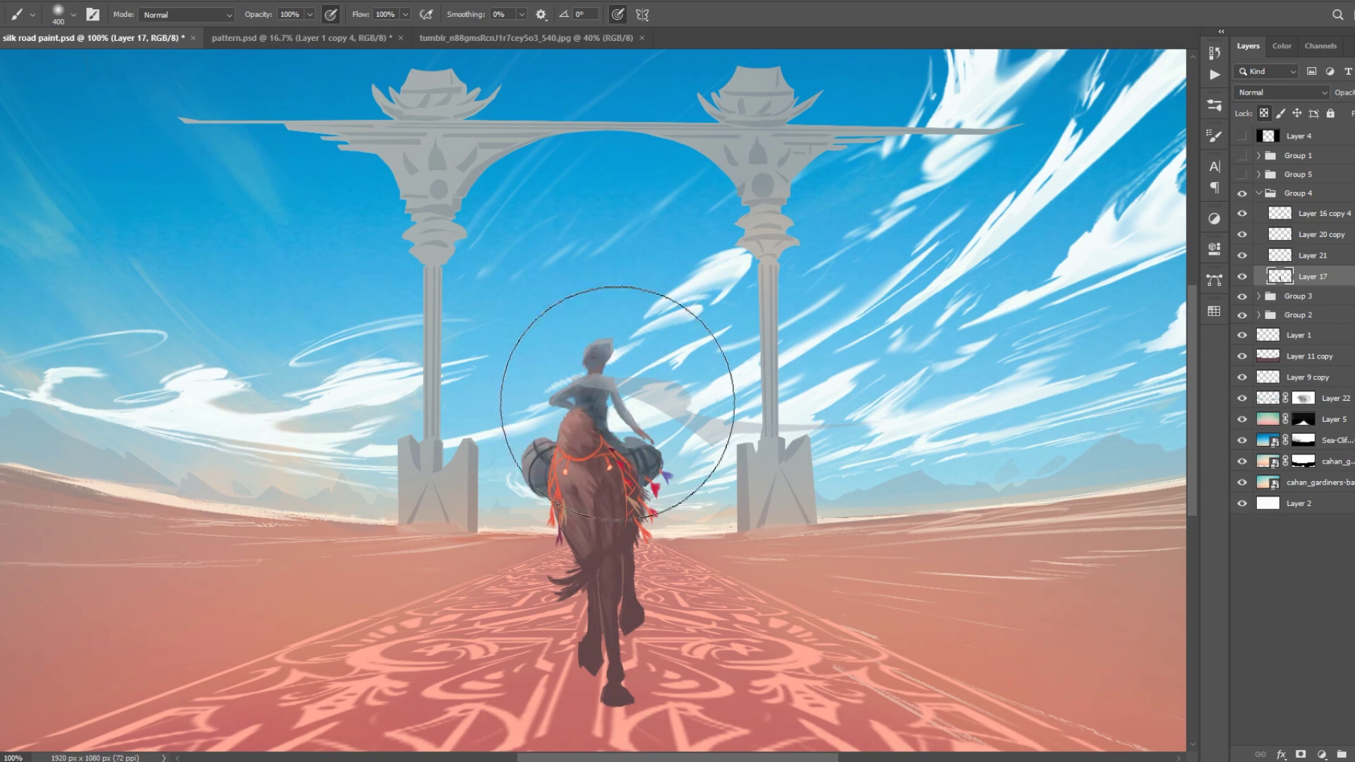
# Zoom in and paint darker grey over the rider's head and turban with a small brush.
pyautogui.scroll(3, 616, 402)
pyautogui.press('[')
pyautogui.press('[')
pyautogui.press('[')
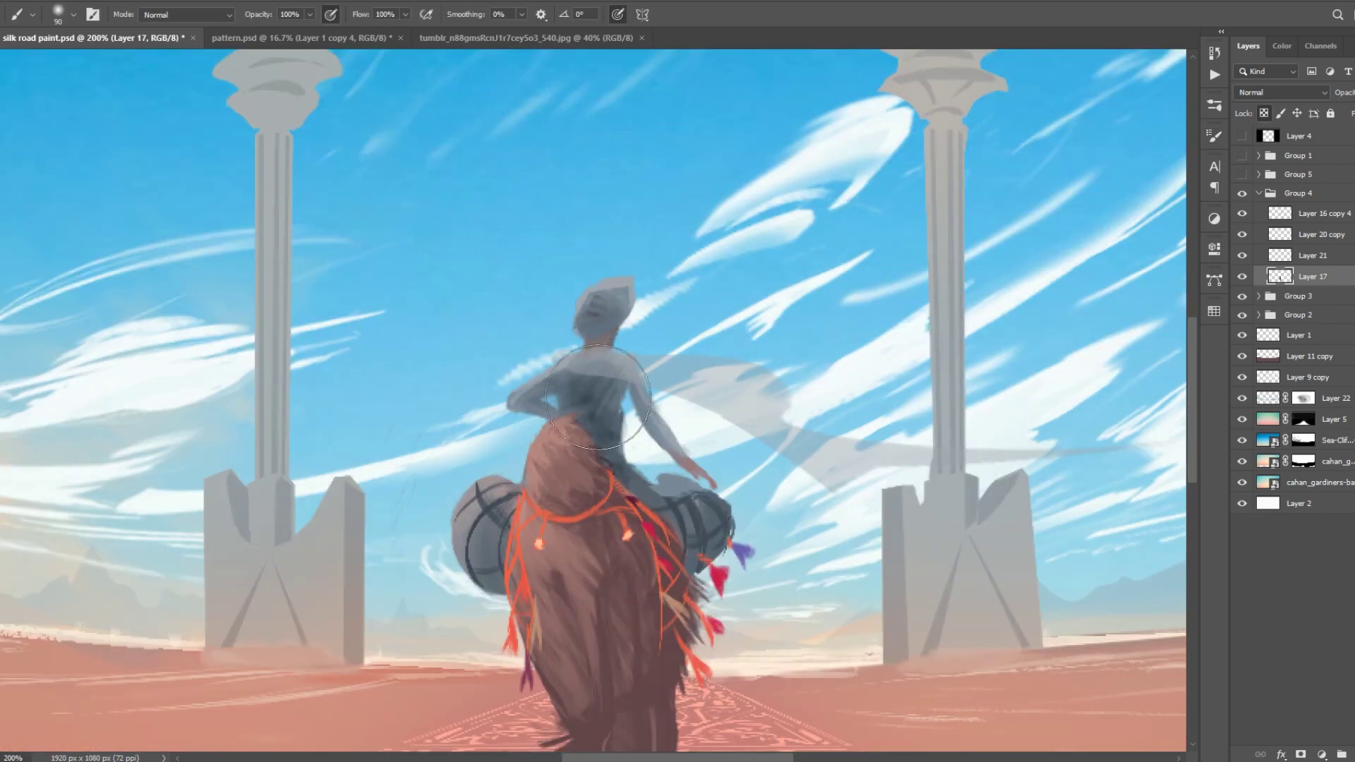
pyautogui.press('[')
pyautogui.press('[')
pyautogui.press('[')
pyautogui.moveTo(589, 318); pyautogui.dragTo(637, 292)
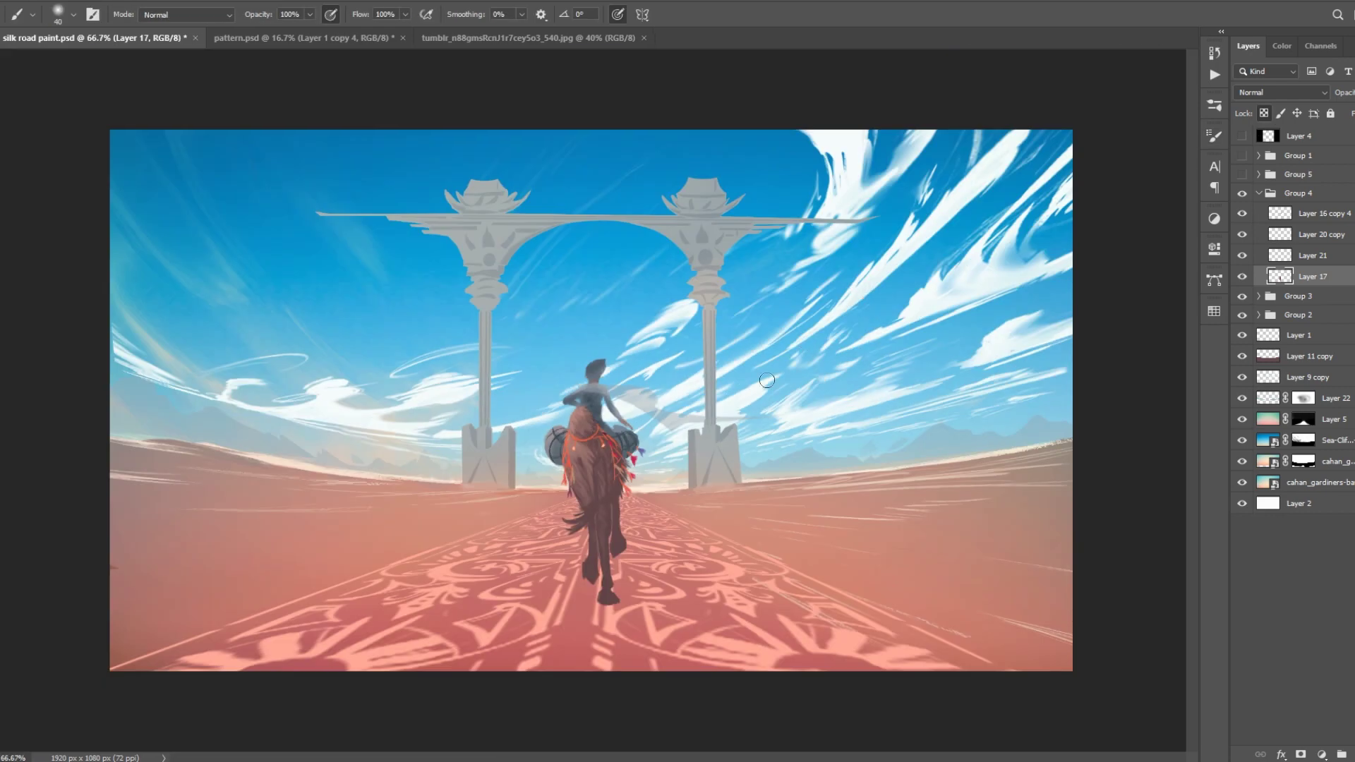
# Paint a thin pale scarf tail curving from the rider toward the right pillar with a fine 40 px brush.
pyautogui.scroll(2, 591, 402)
pyautogui.press(']')
pyautogui.press(']')
pyautogui.press(']')
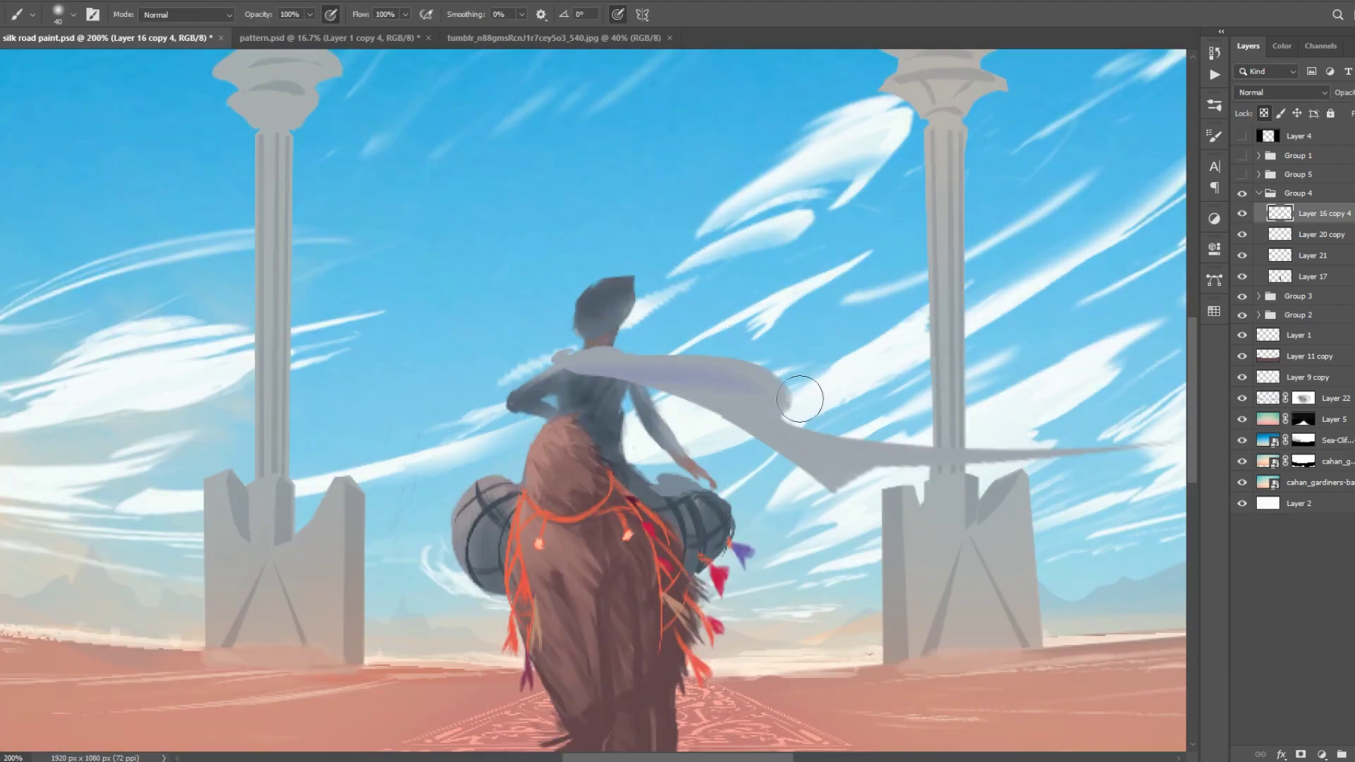
pyautogui.scroll(-3, 855, 315)
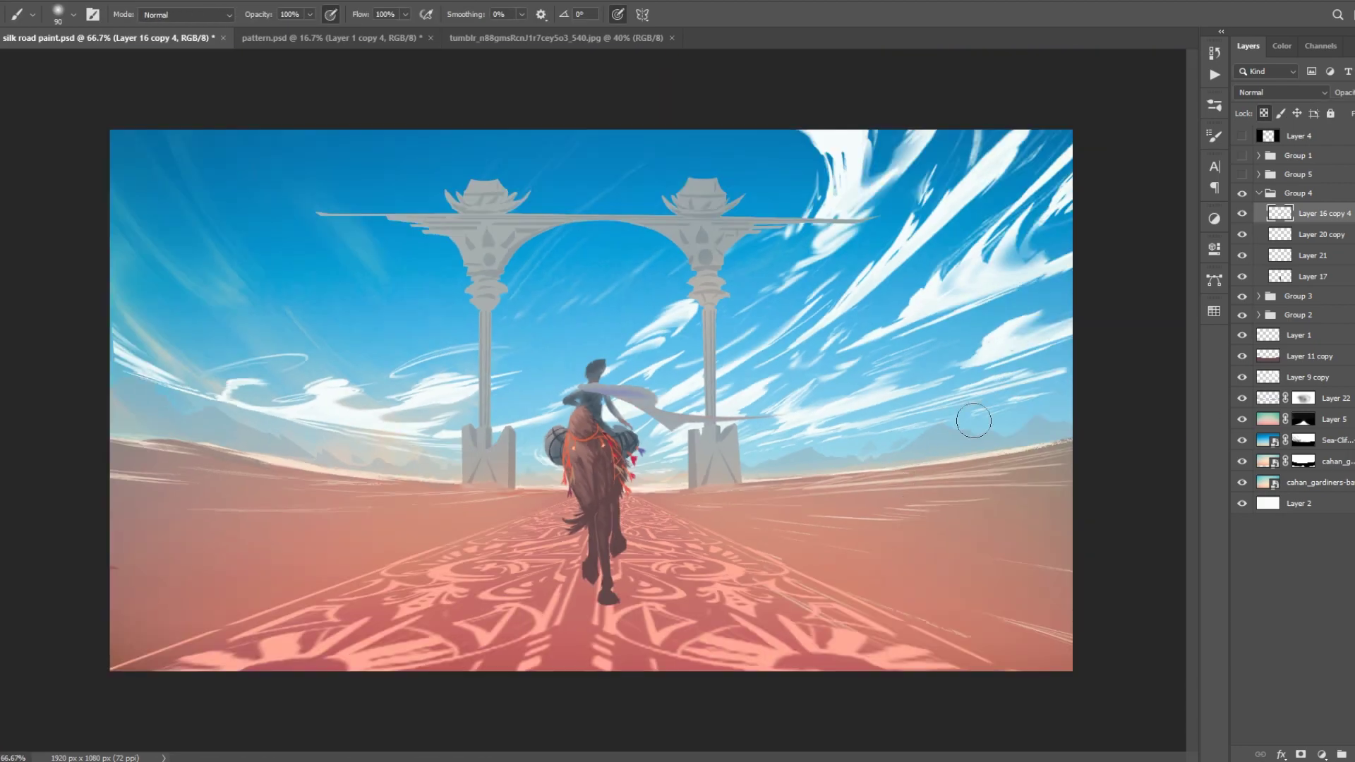
pyautogui.scroll(2, 593, 406)
pyautogui.click(64, 13)
pyautogui.doubleClick(177, 218)
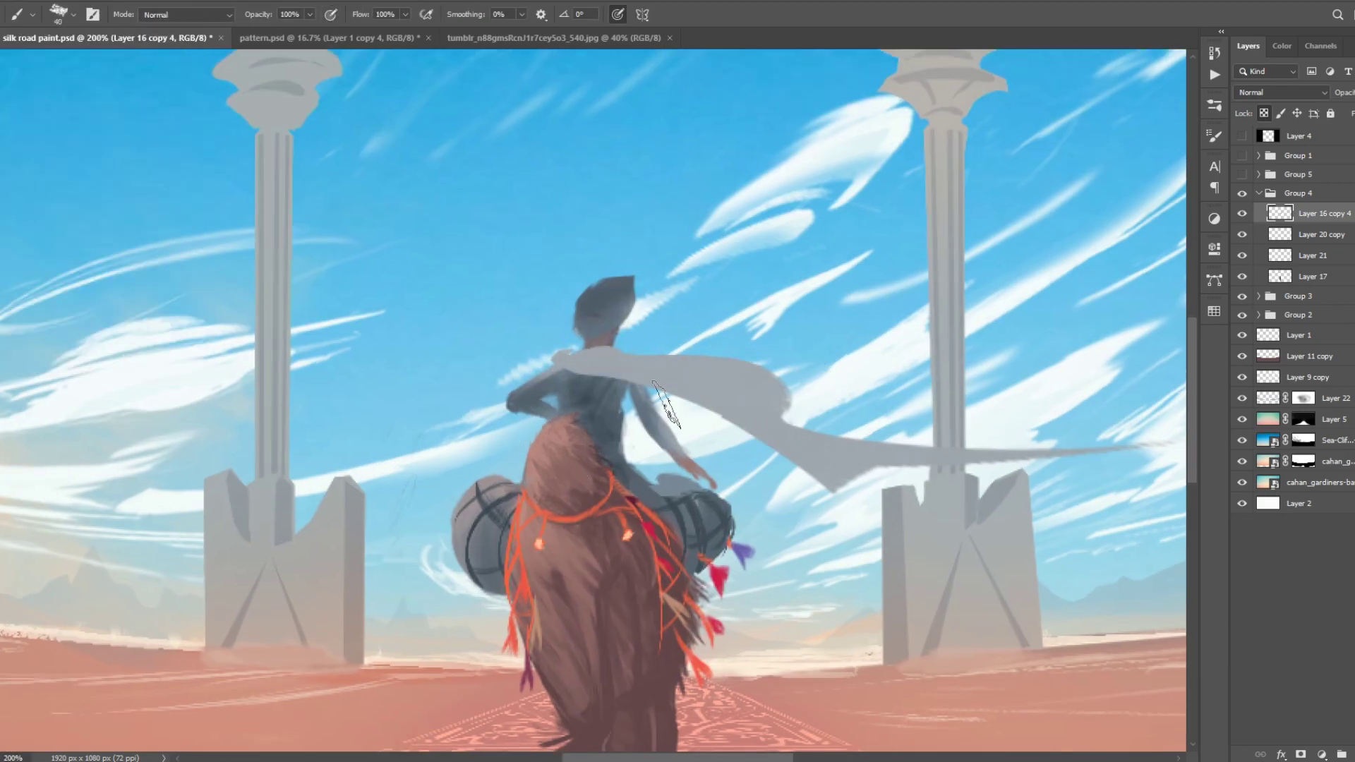
pyautogui.press('[')
pyautogui.press('[')
pyautogui.press('[')
pyautogui.moveTo(734, 430); pyautogui.dragTo(936, 481)
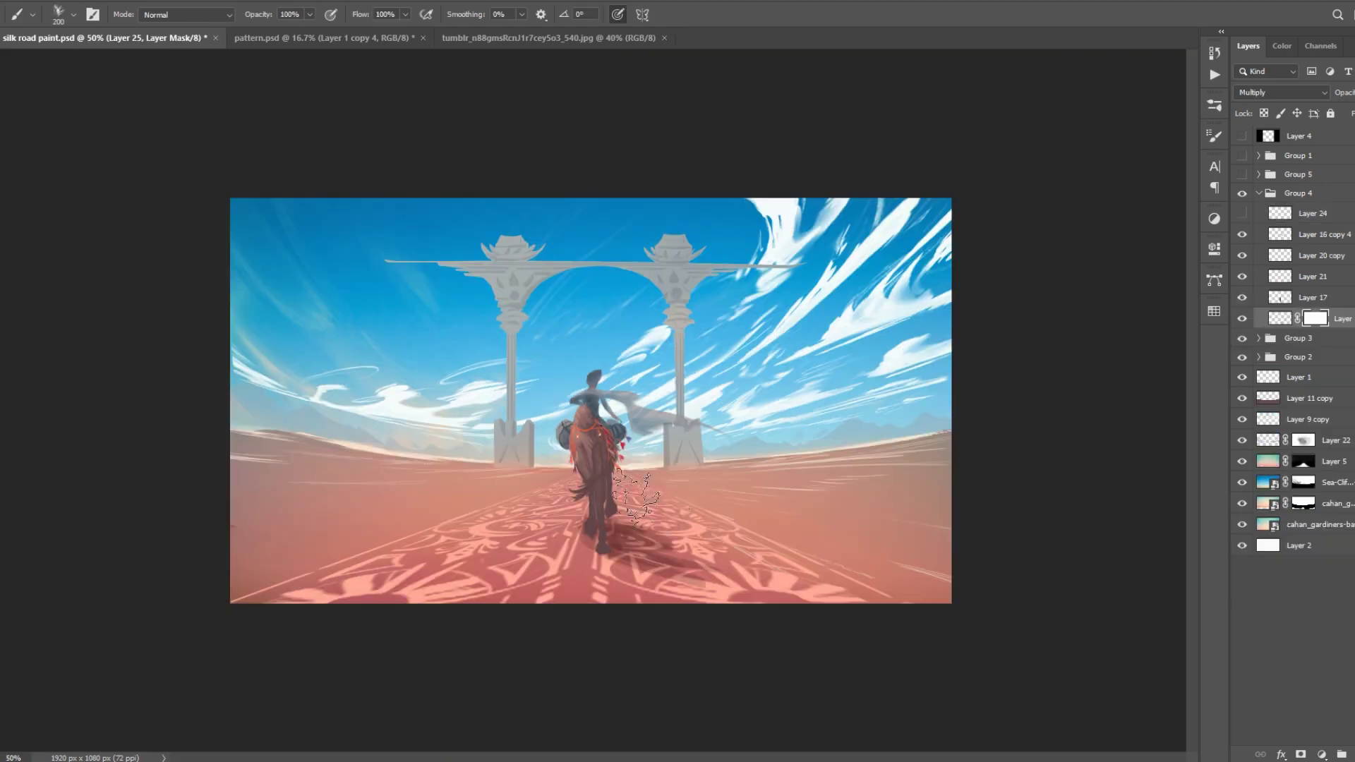
pyautogui.hotkey('ctrl', '2')
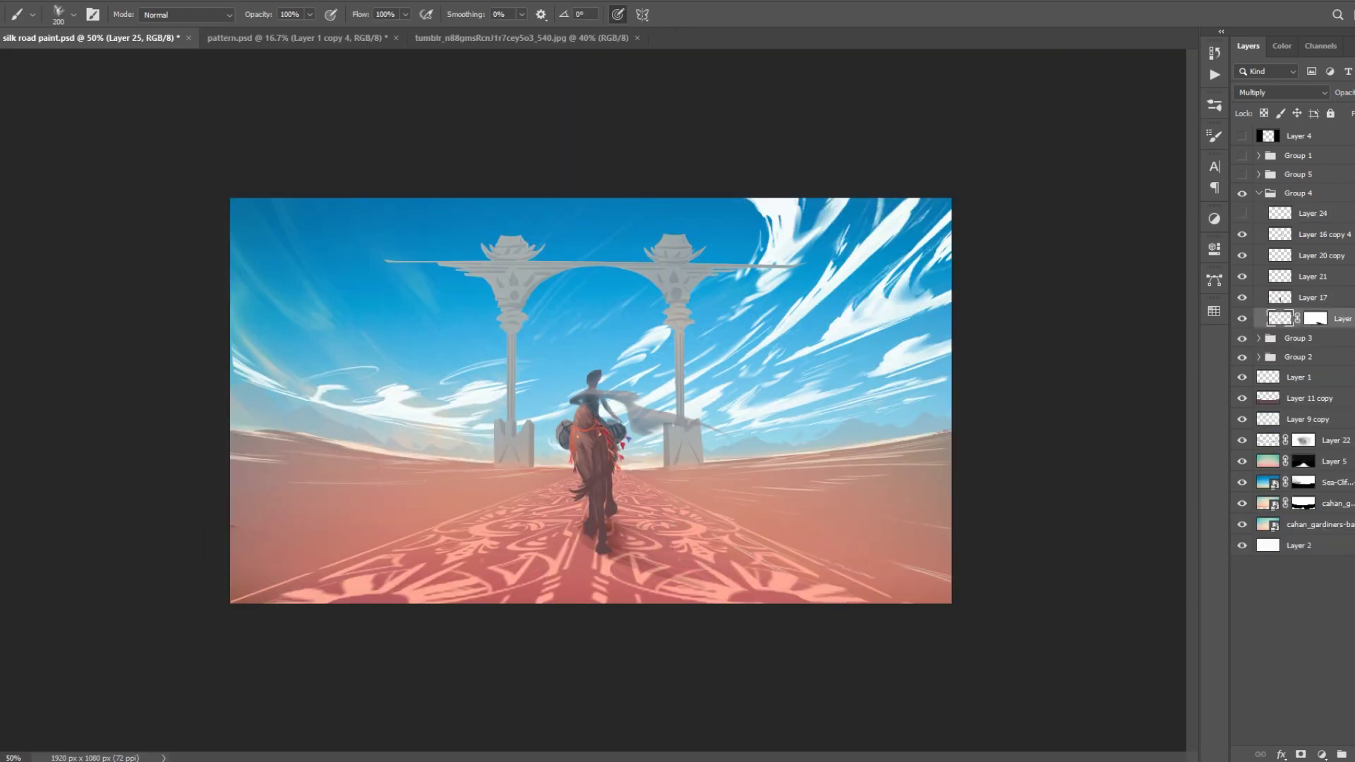